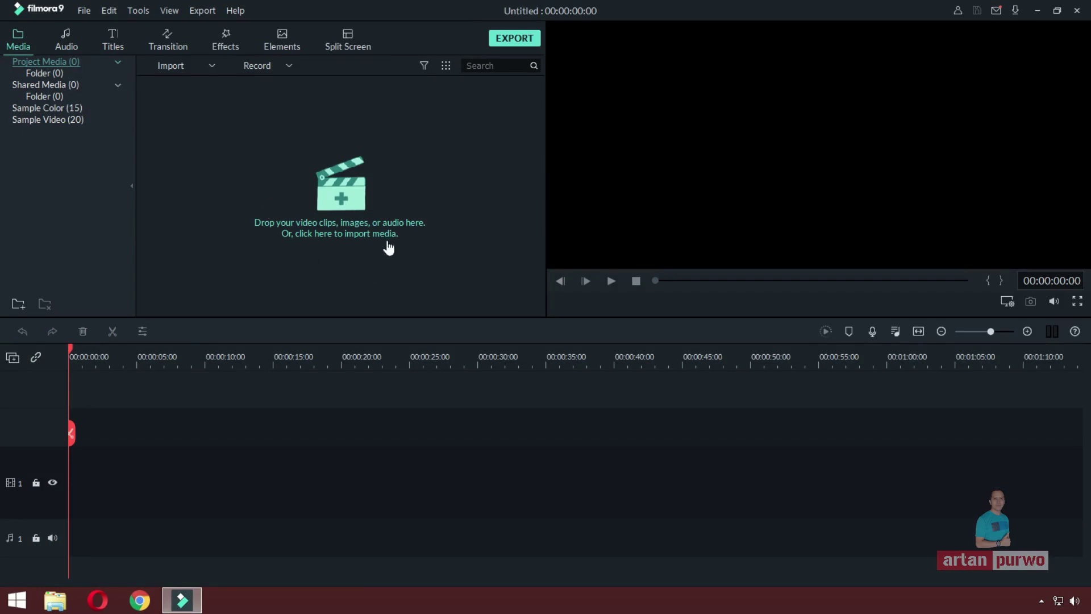
Import the logo image and VID_20200723_153019 from the Videos folder and place the video at the start of track 1
left_click(344, 199)
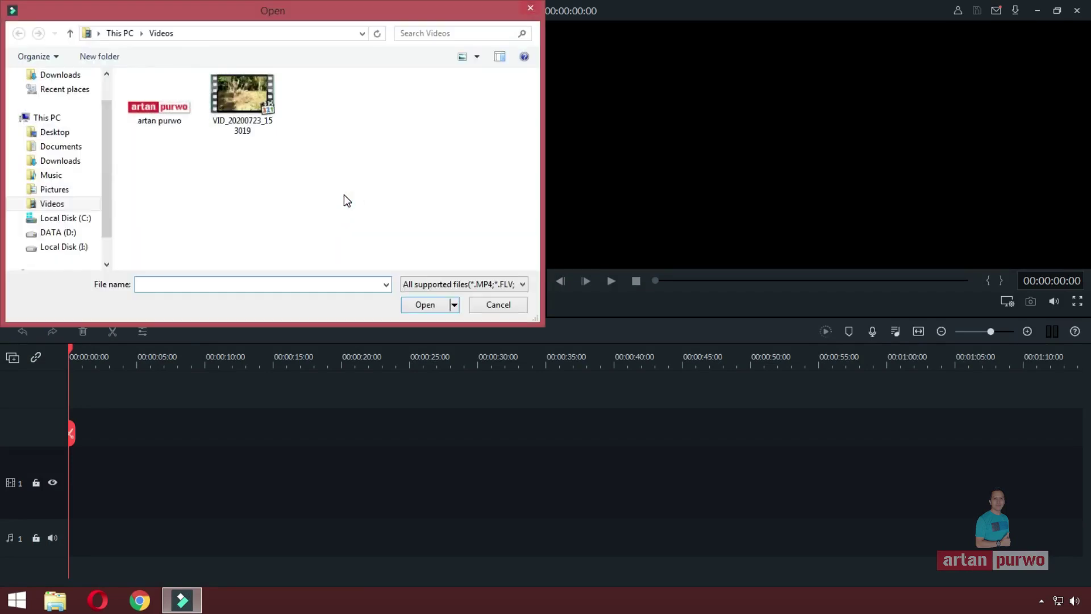
left_click_drag(231, 107, 164, 106)
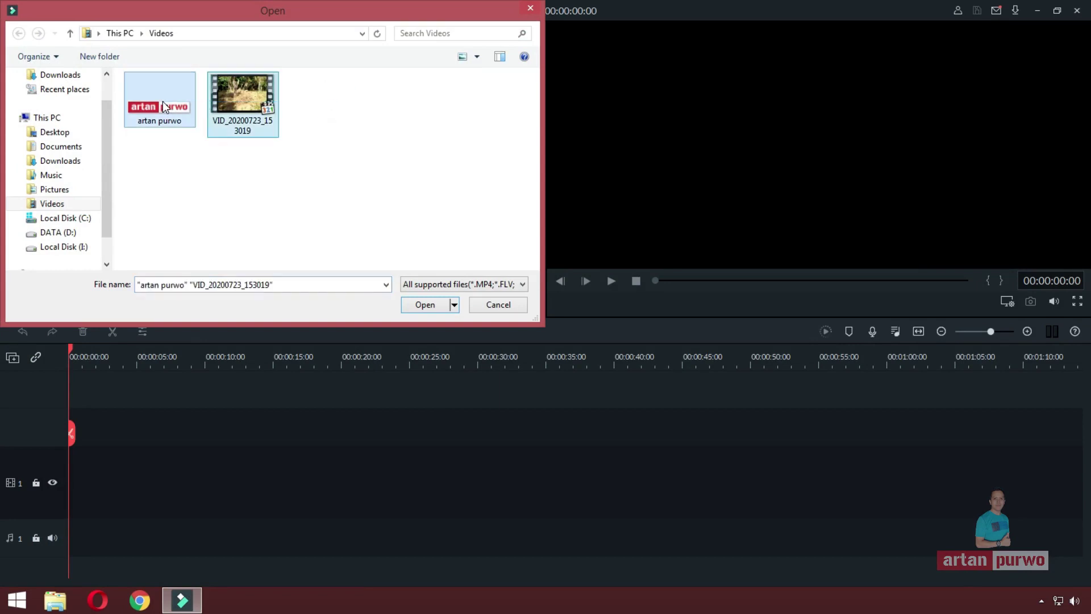
left_click(425, 305)
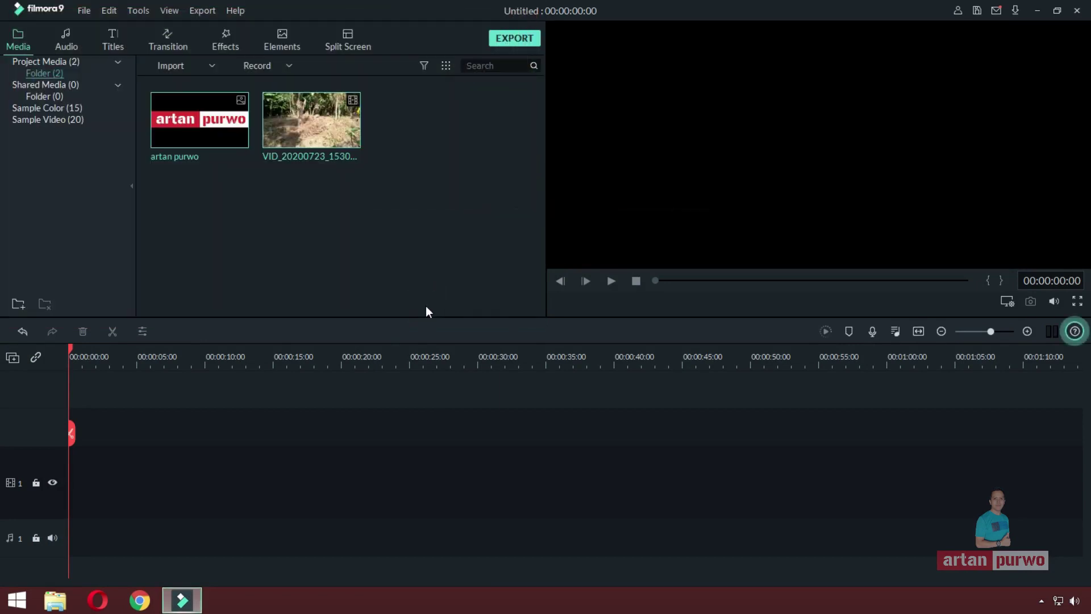
left_click_drag(282, 136, 67, 486)
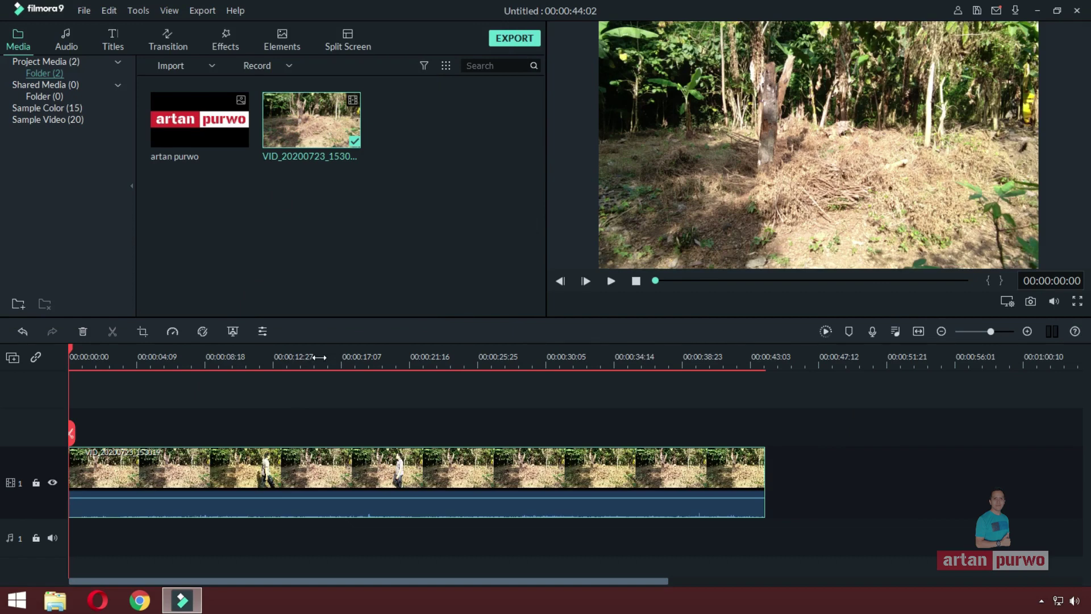
Split the video clip at 00:00:14:04, before the second pass of the walking man
left_click_drag(261, 357, 346, 358)
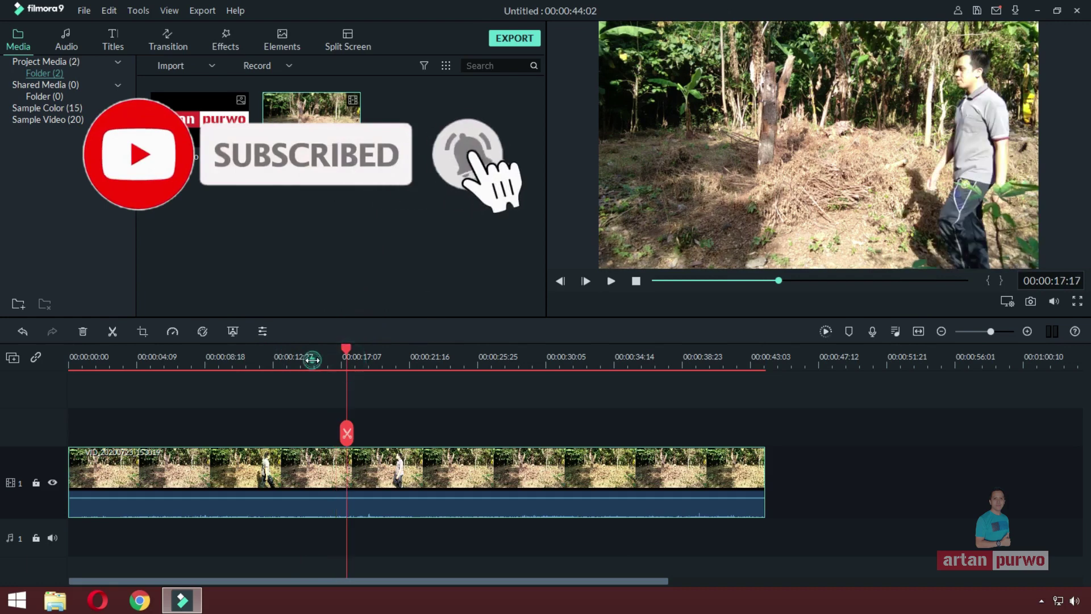
left_click(312, 359)
left_click(297, 359)
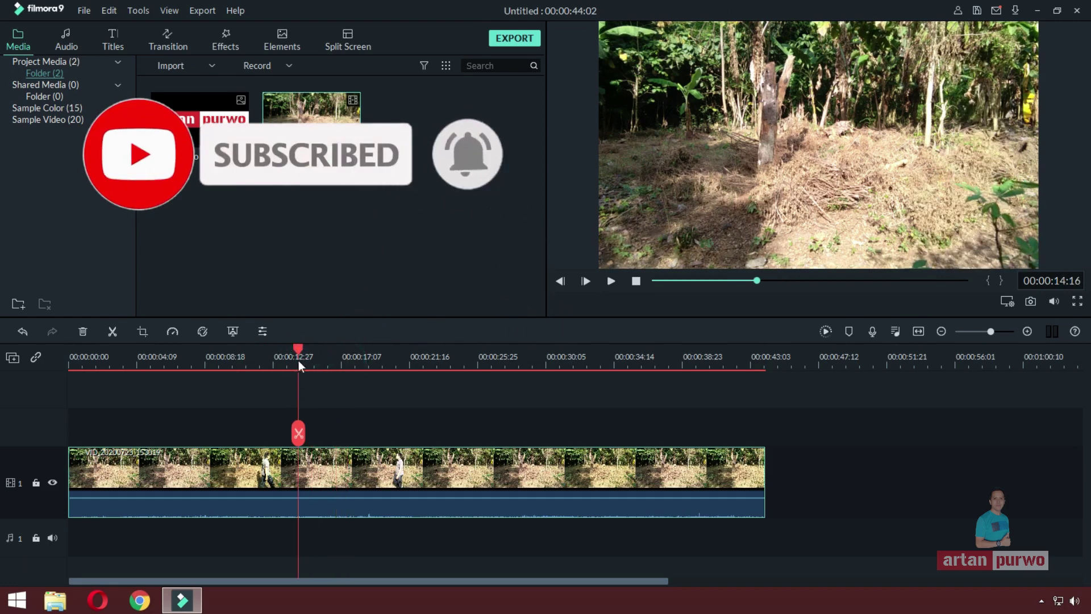
left_click(292, 358)
left_click(291, 434)
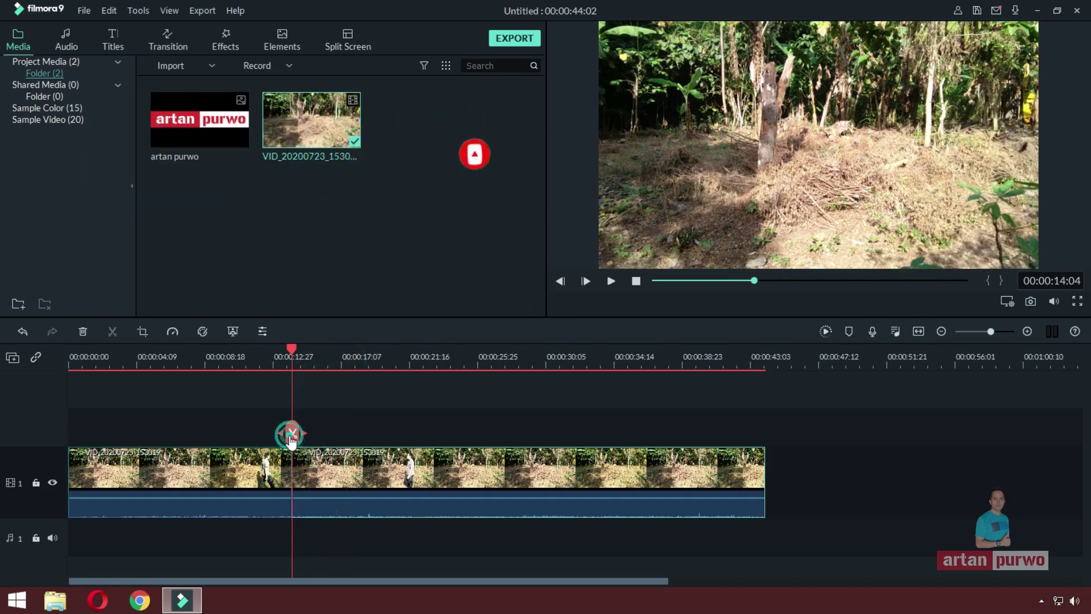
Split the video clip a second time at 00:00:22:22, after the man has left the frame
left_click(505, 360)
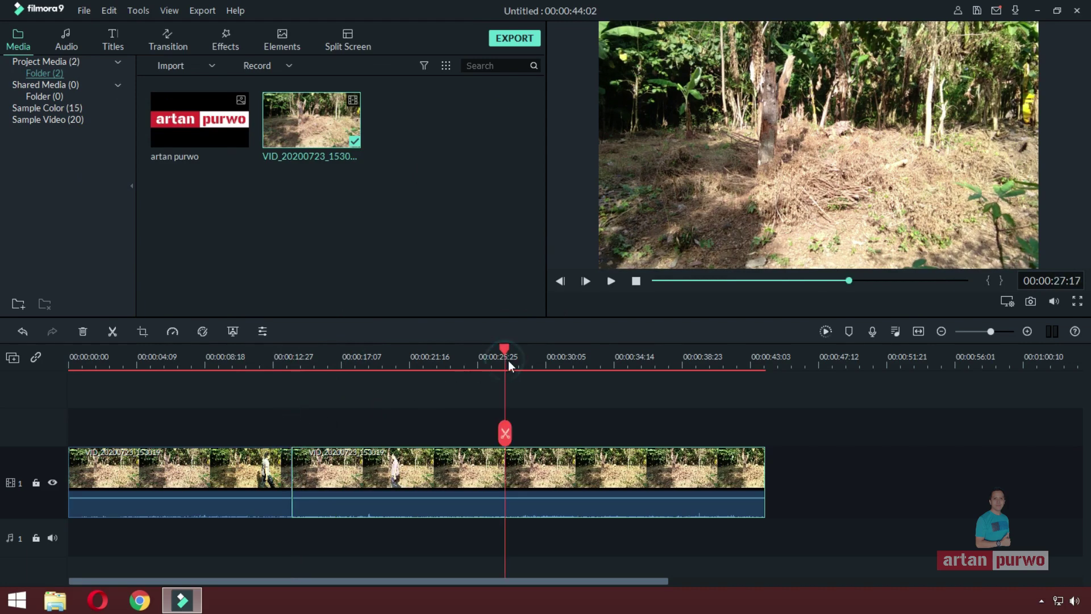
left_click(485, 359)
left_click_drag(464, 360, 428, 359)
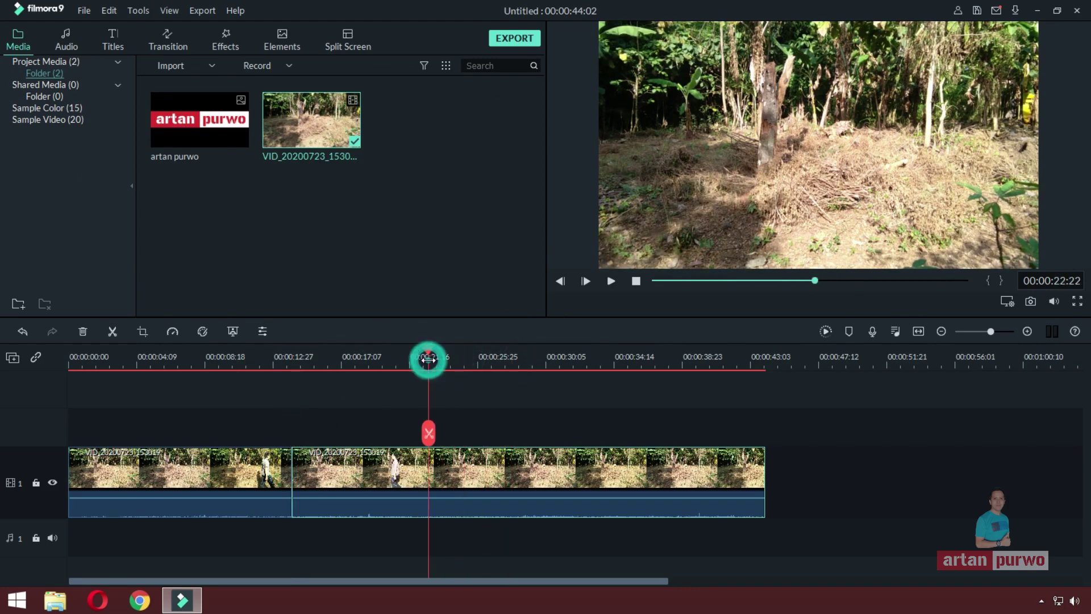
left_click(428, 433)
Delete the last and the first segments from the timeline, keeping only the middle segment
left_click(206, 478)
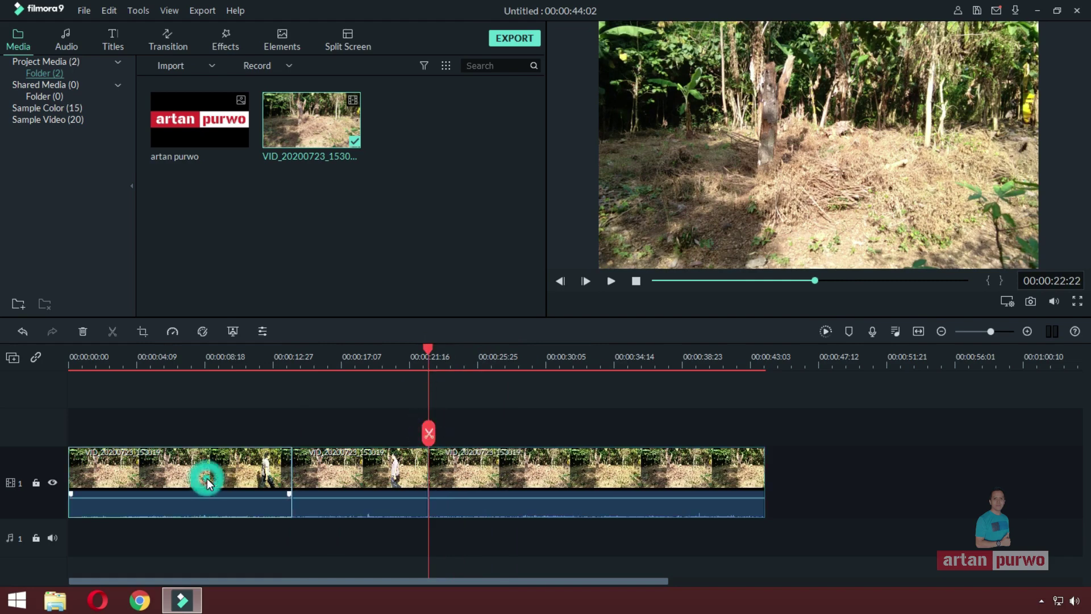
right_click(496, 466)
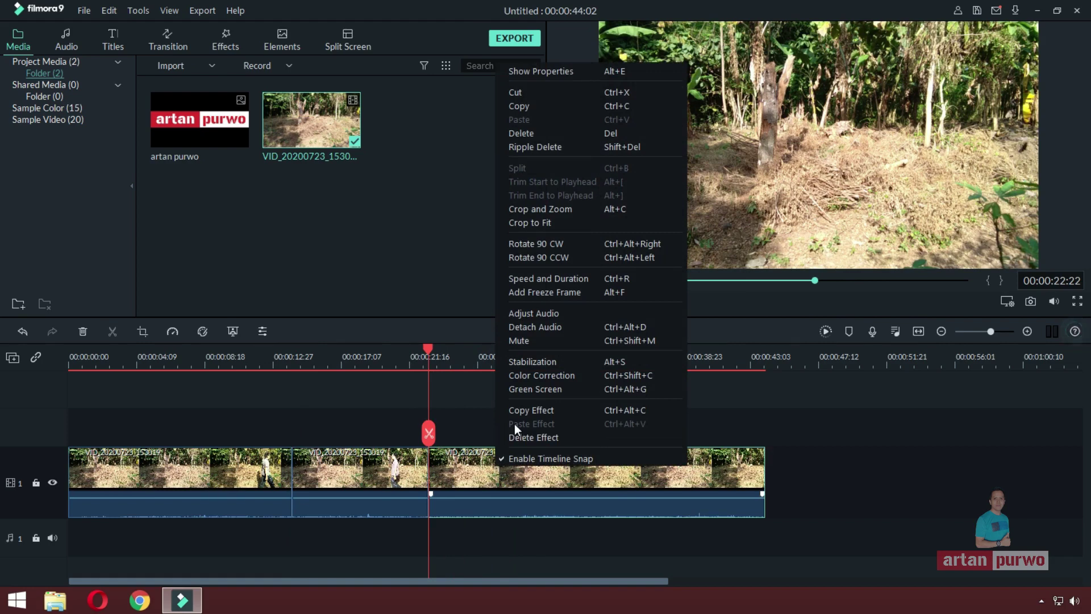
left_click(526, 134)
left_click(213, 471)
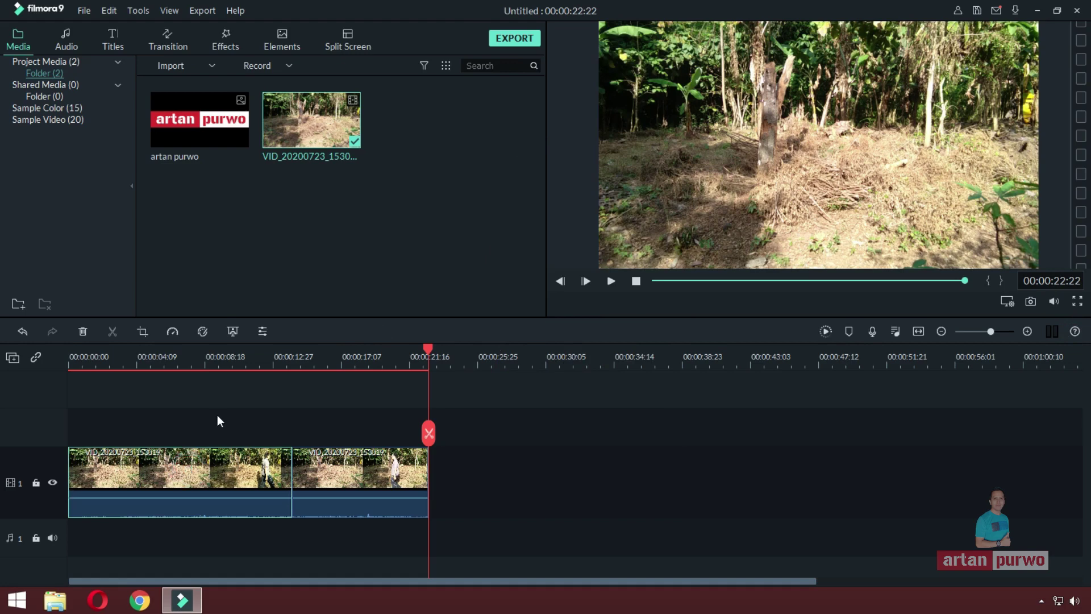
key("Delete")
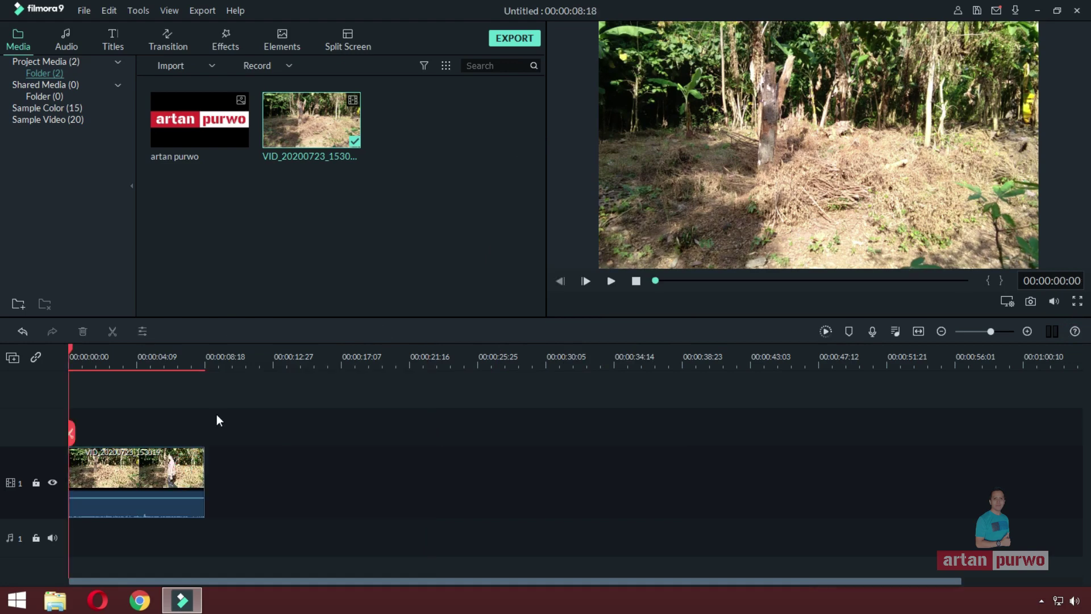
Add two empty video tracks above the clip's track
left_click_drag(156, 359, 480, 333)
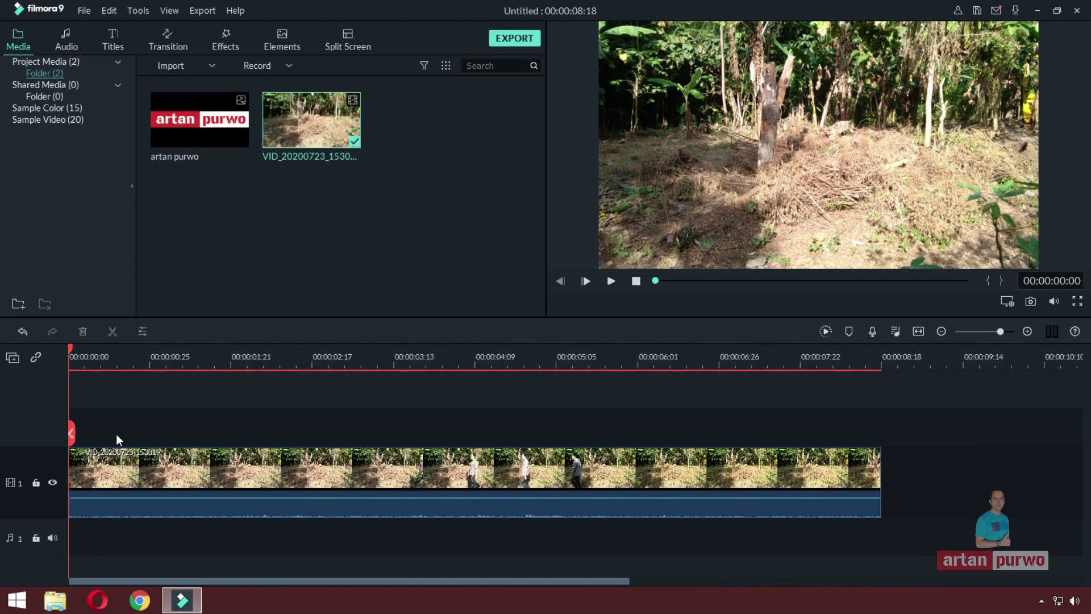
right_click(24, 423)
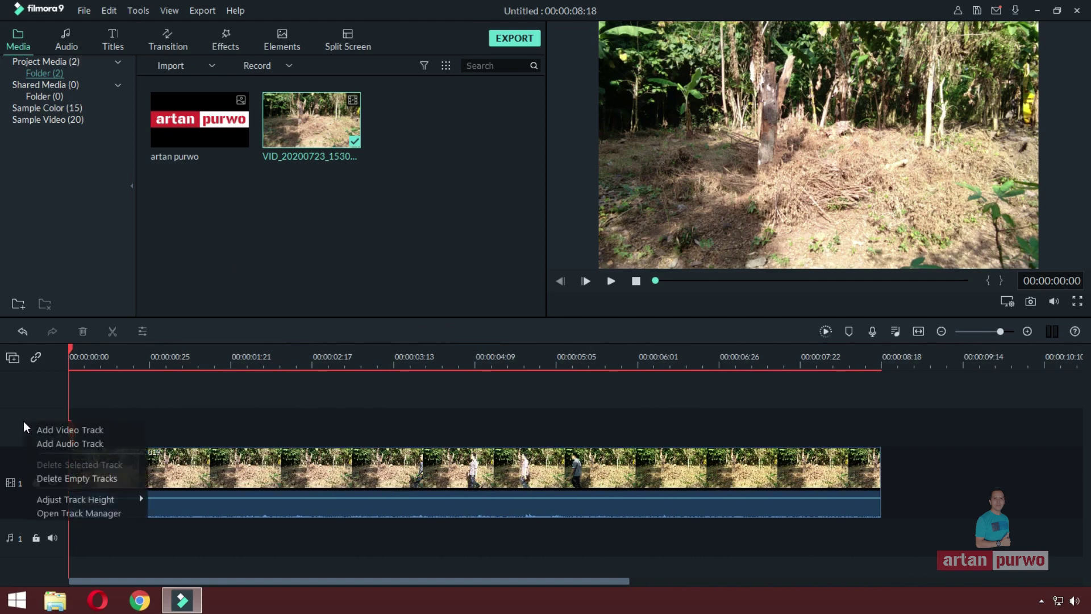
left_click(40, 430)
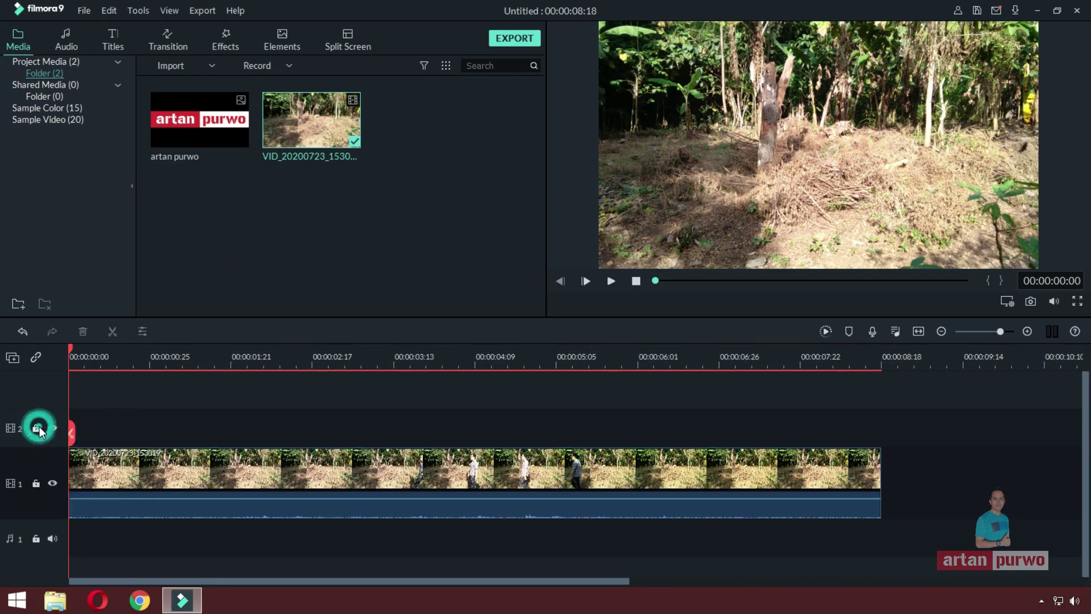
left_click(13, 359)
left_click(34, 367)
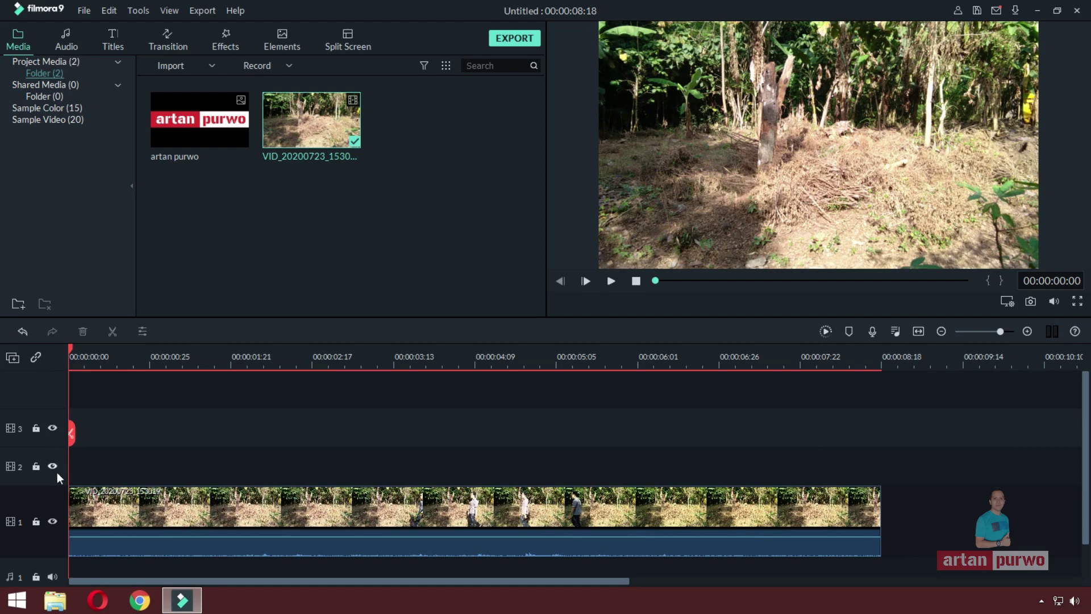
Copy the clip on track 1 and paste the duplicate at the start of video track 3
scroll(169, 476, "down", 1)
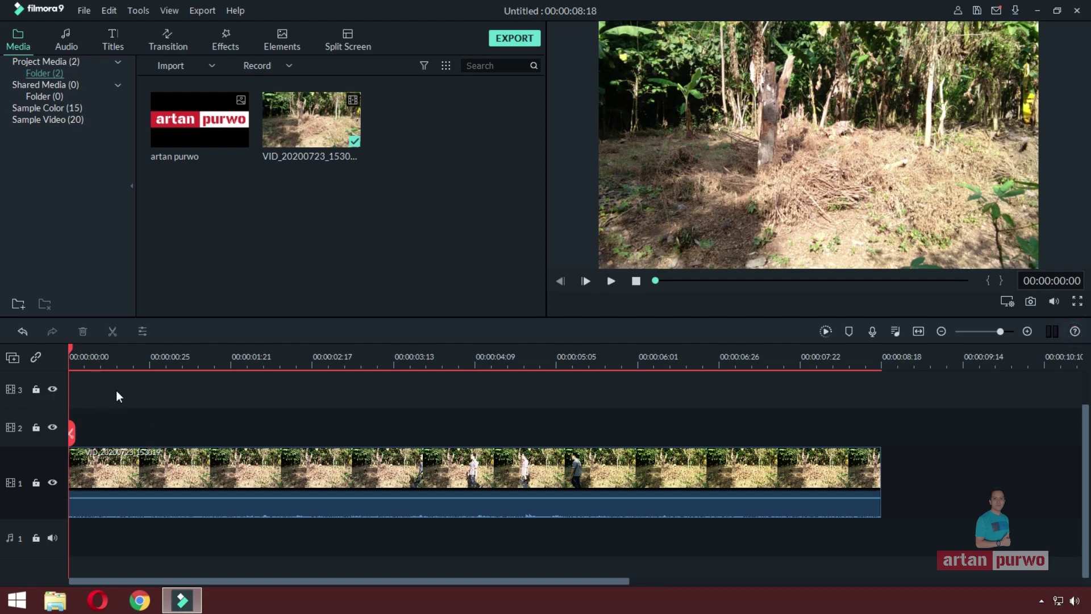
left_click(128, 467)
right_click(125, 466)
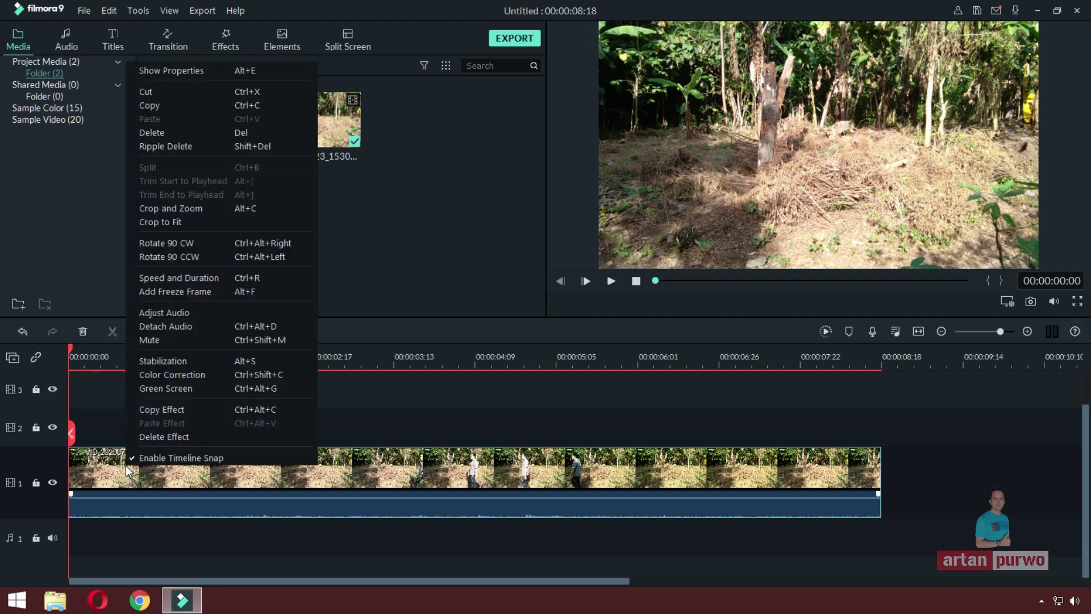
left_click(163, 108)
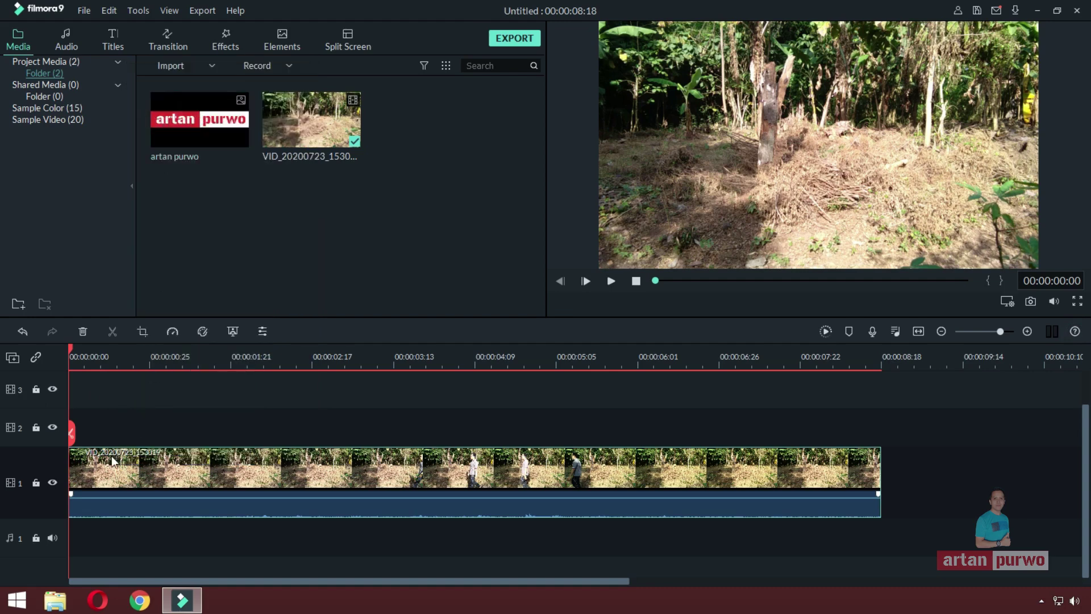
left_click(69, 418)
scroll(74, 432, "up", 1)
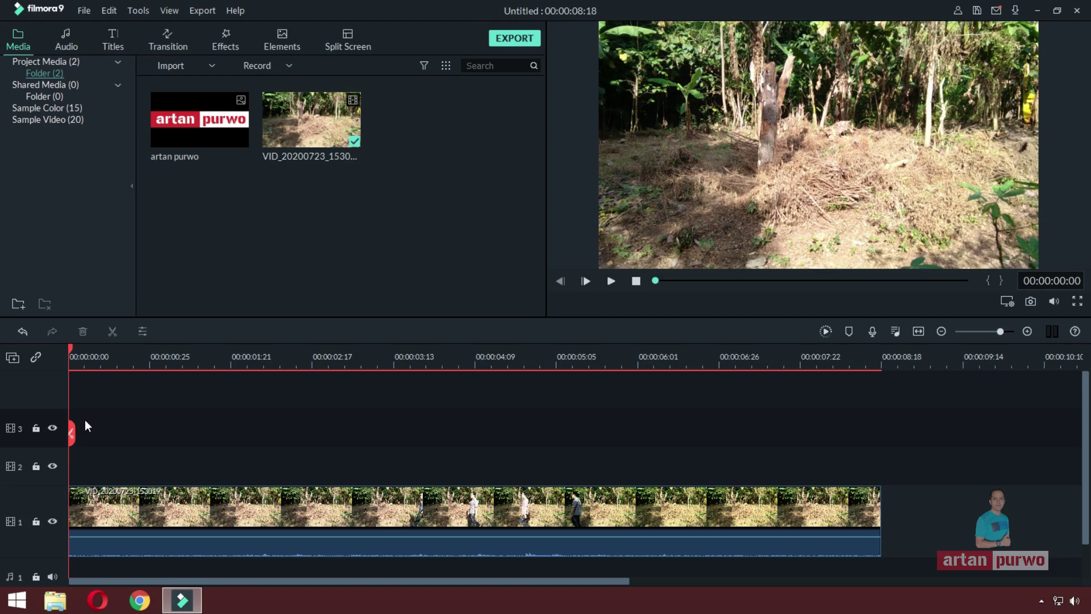
scroll(83, 422, "down", 1)
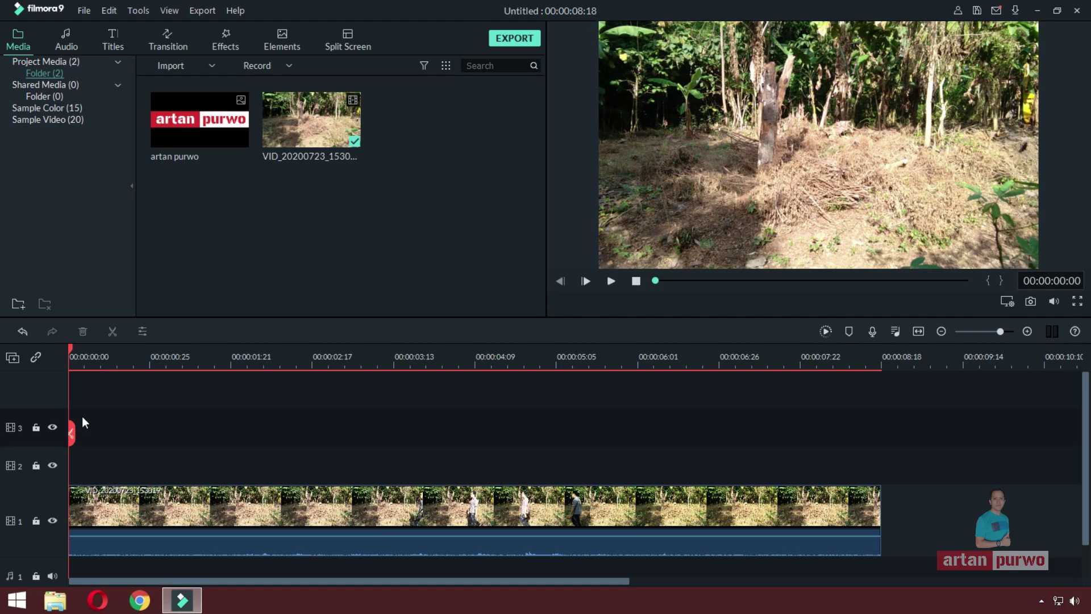
right_click(83, 421)
left_click(133, 239)
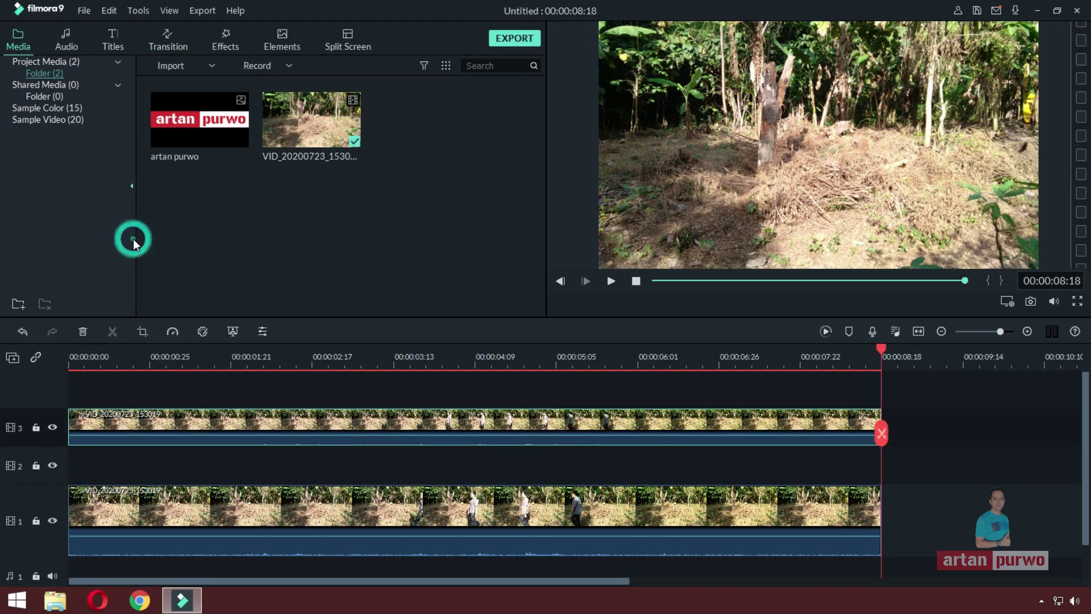
left_click_drag(417, 425, 308, 431)
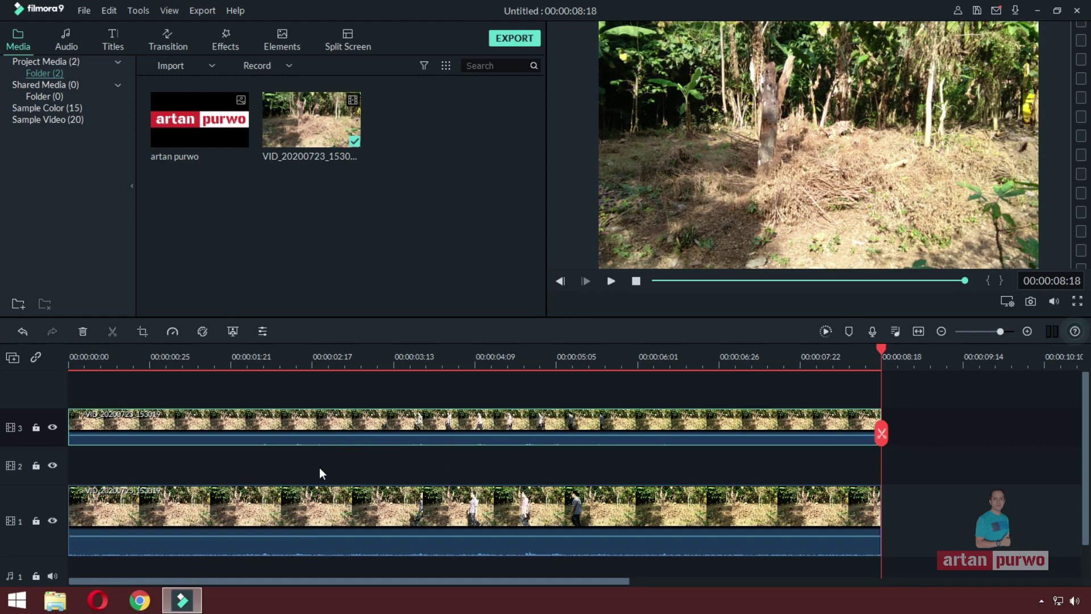
left_click_drag(183, 425, 231, 422)
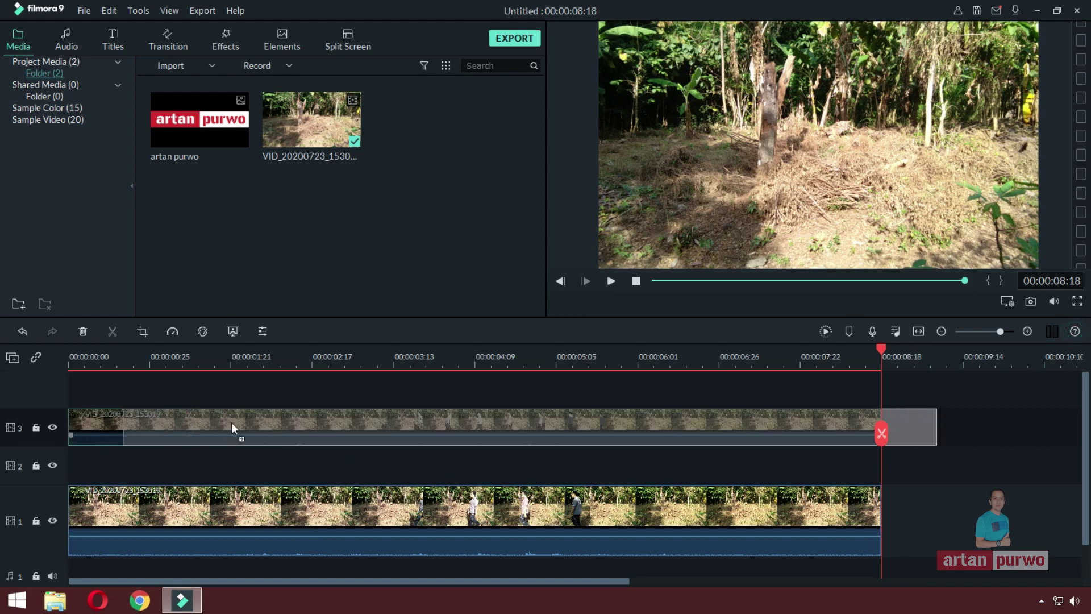
left_click_drag(654, 435, 563, 427)
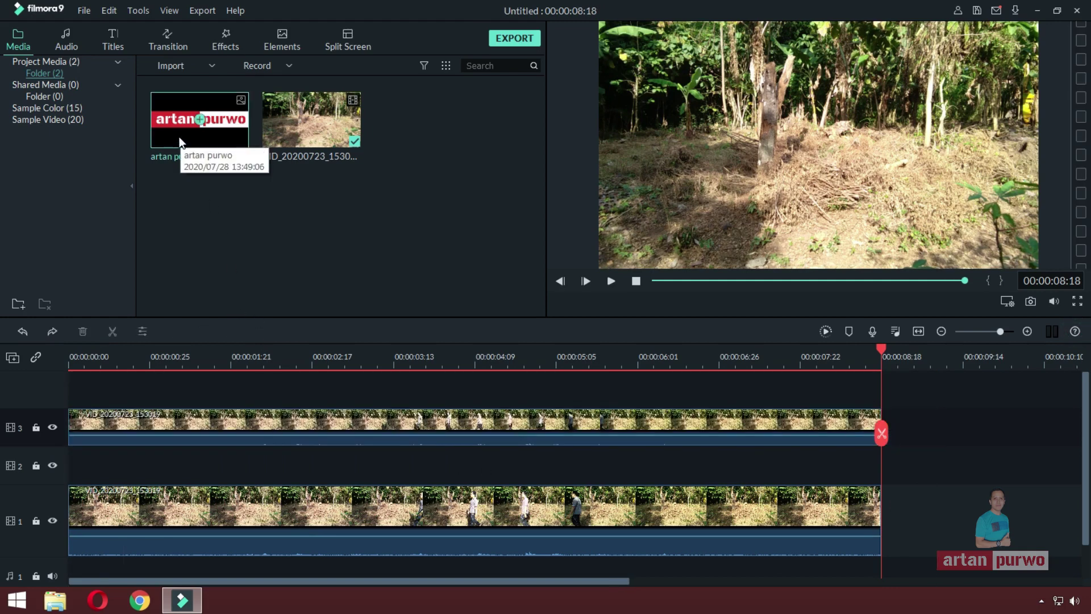
Place the logo image at the start of video track 2 and extend it to the clips' end at 00:00:08:18
left_click_drag(175, 129, 74, 472)
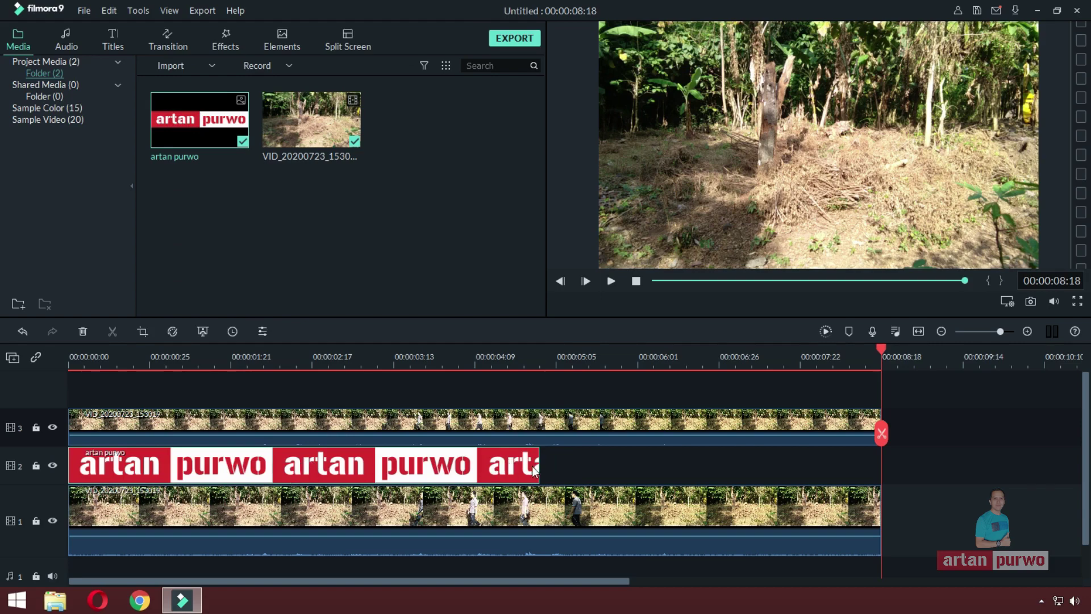
left_click_drag(540, 465, 881, 471)
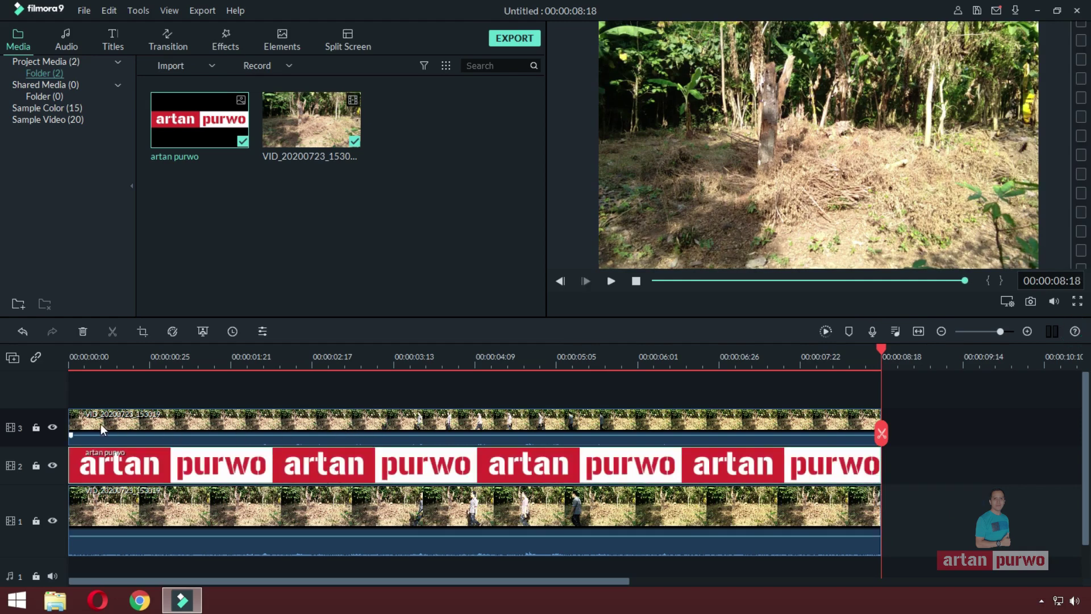
Hide video track 3 and scale the logo down to a small banner in the middle of the frame
left_click(53, 428)
left_click(654, 135)
left_click_drag(598, 106, 766, 143)
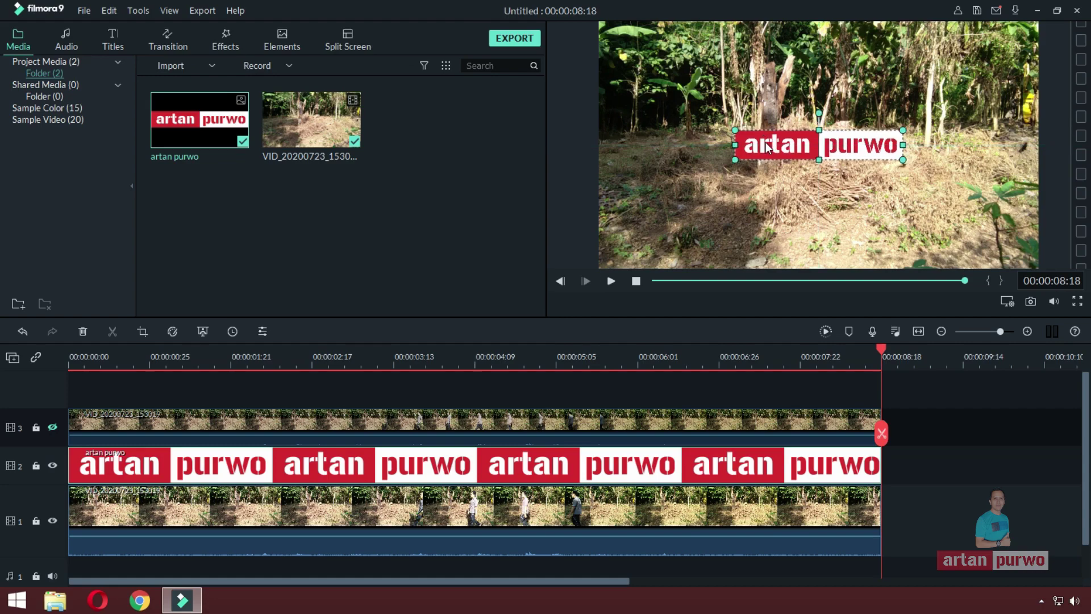
left_click(779, 170)
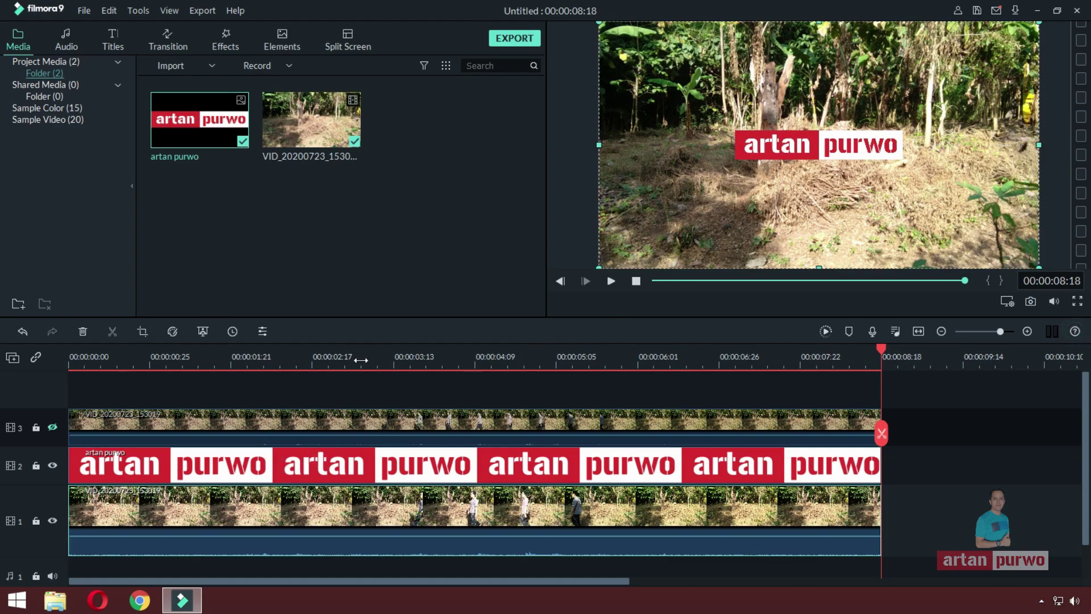
Examine frame by frame how the man walks past the logo from 00:00:04:03 onward
left_click_drag(360, 360, 460, 355)
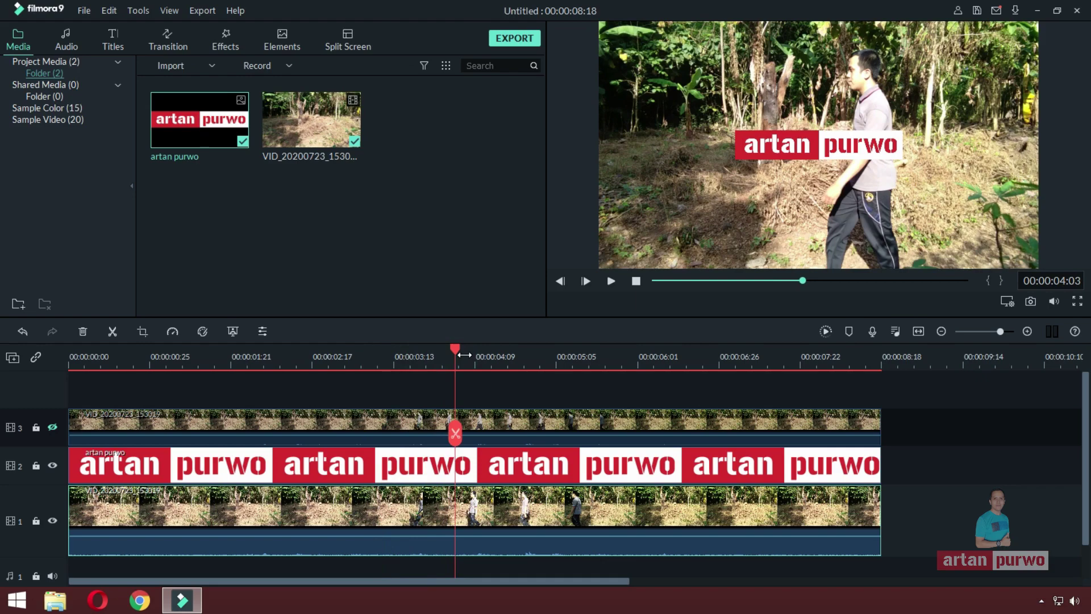
scroll(467, 356, "up", 3)
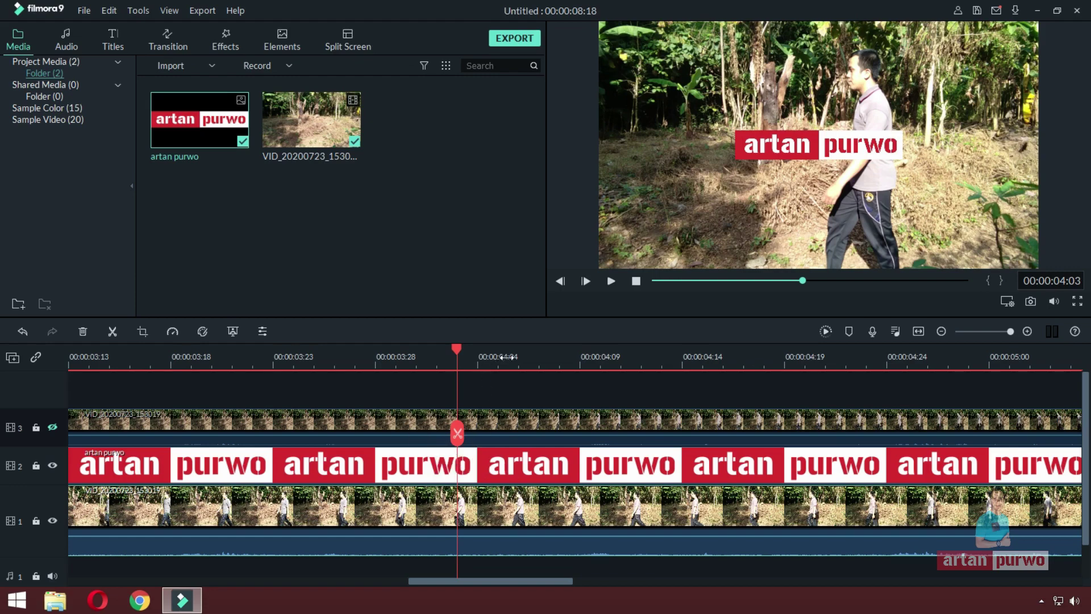
scroll(506, 358, "down", 2)
scroll(418, 362, "up", 2)
left_click(479, 360)
left_click(499, 358)
left_click(525, 355)
left_click(539, 356)
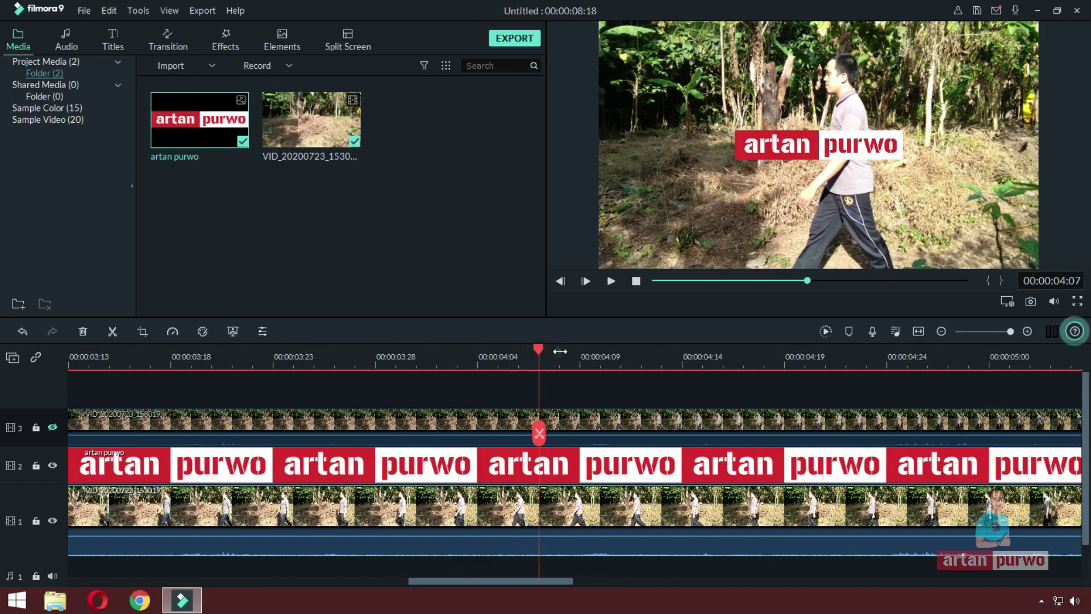
left_click(559, 356)
left_click(580, 350)
left_click(600, 352)
left_click(621, 351)
Split the clip on video track 3 at 00:00:04:03
left_click(459, 352)
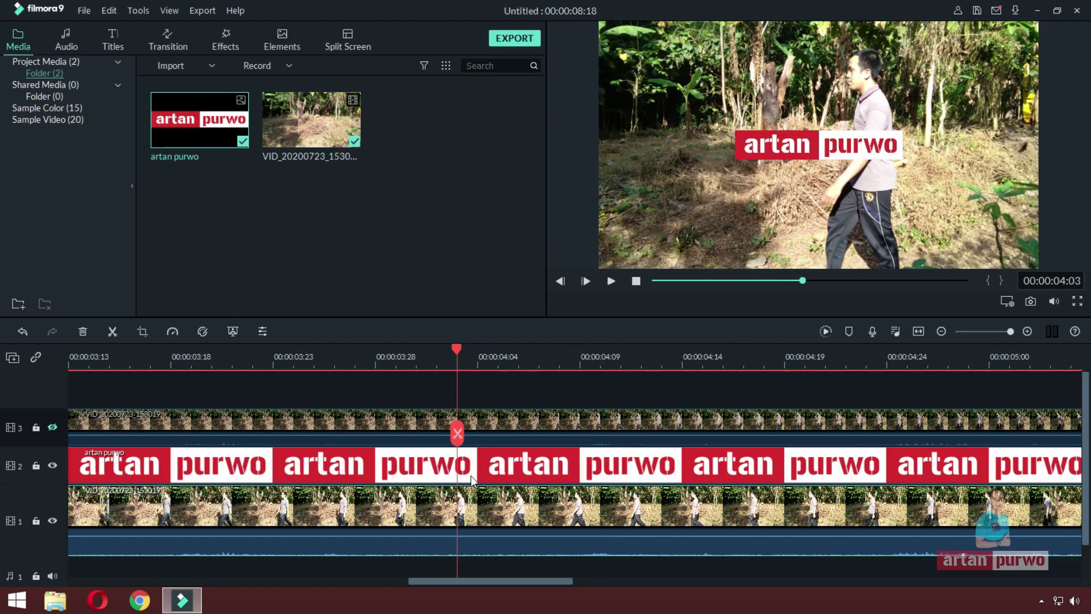
left_click(480, 424)
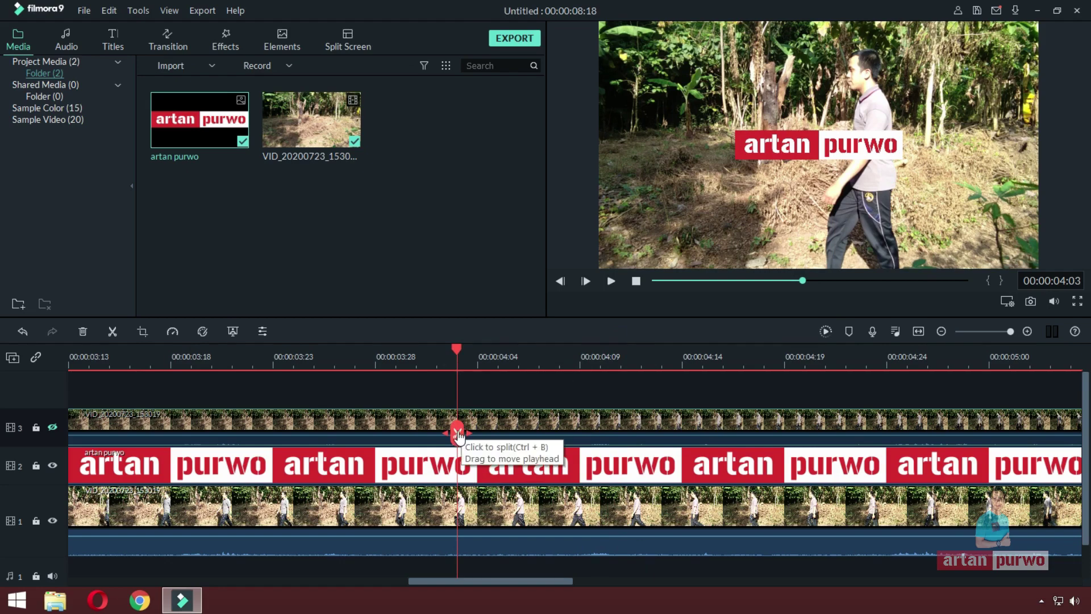
left_click(458, 434)
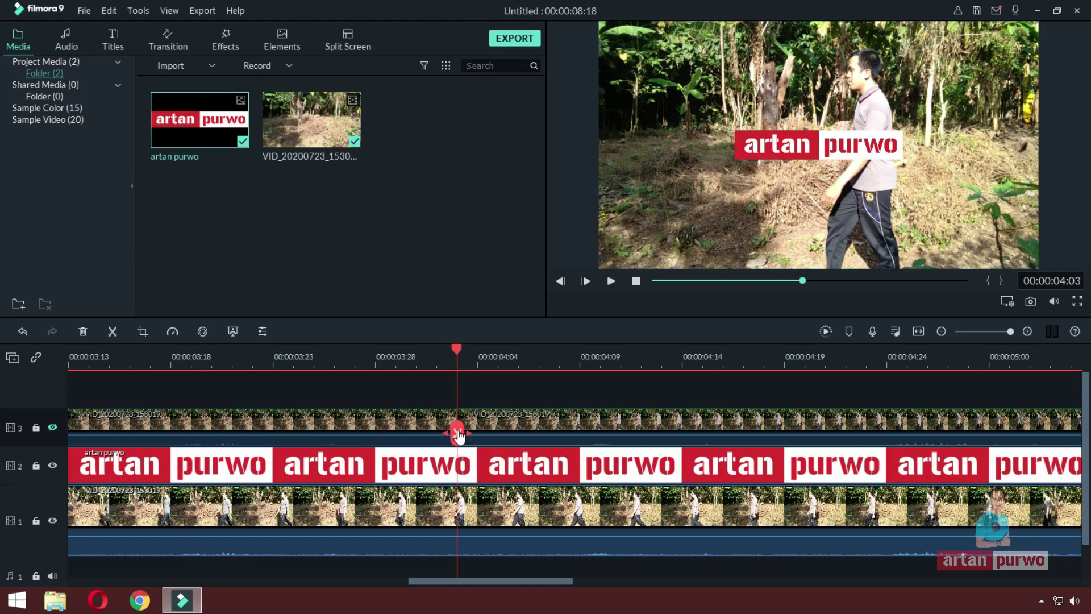
Find the Image Mask effect by searching for "ima" and apply it to the second part of the clip on video track 3
left_click(230, 38)
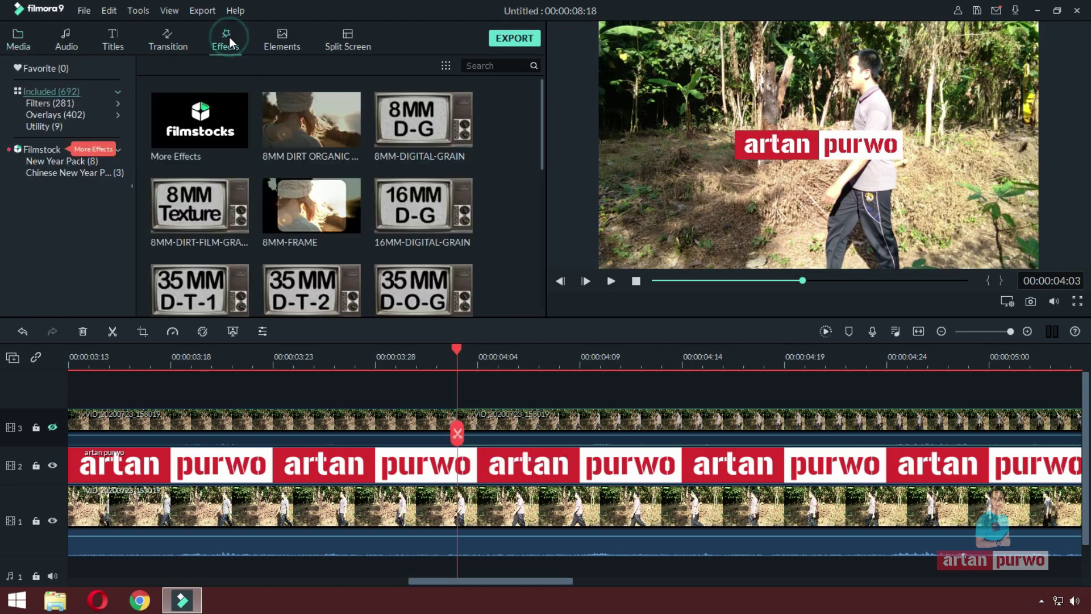
left_click(484, 65)
type("ima")
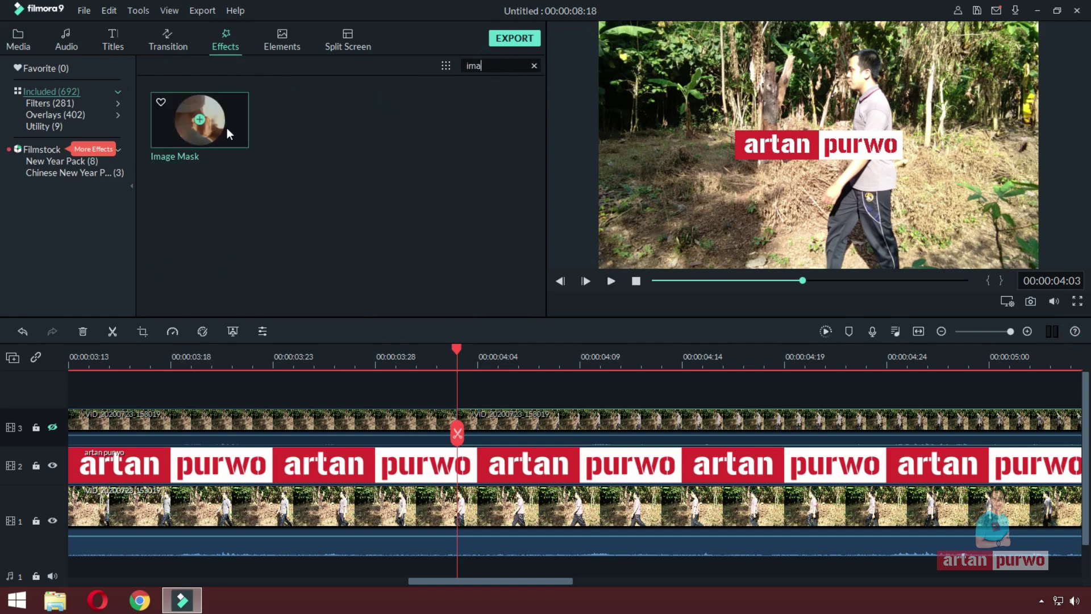
left_click_drag(200, 120, 488, 414)
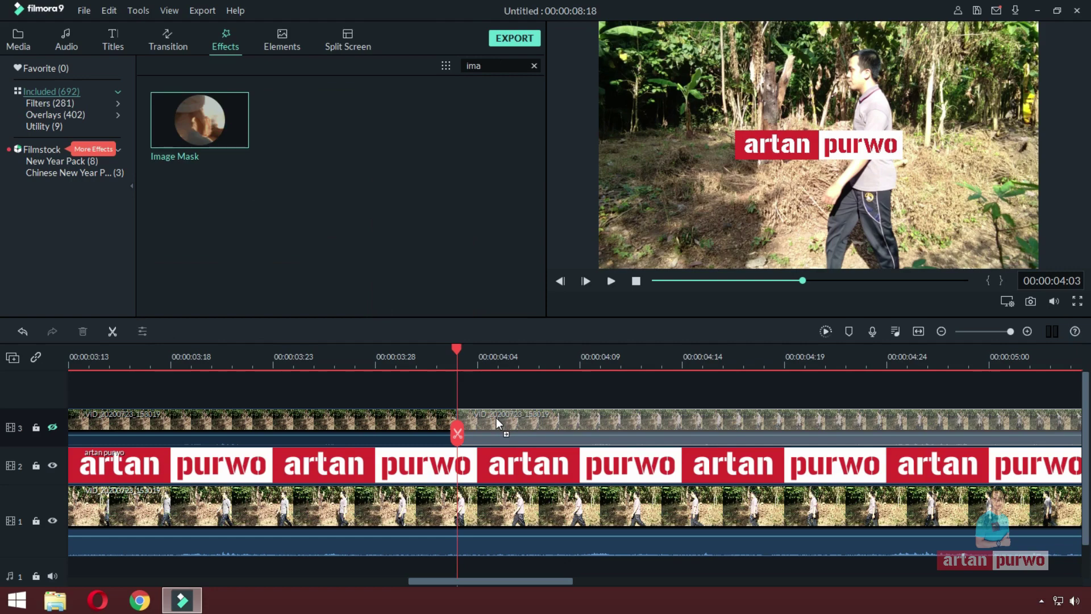
left_click_drag(496, 418, 496, 418)
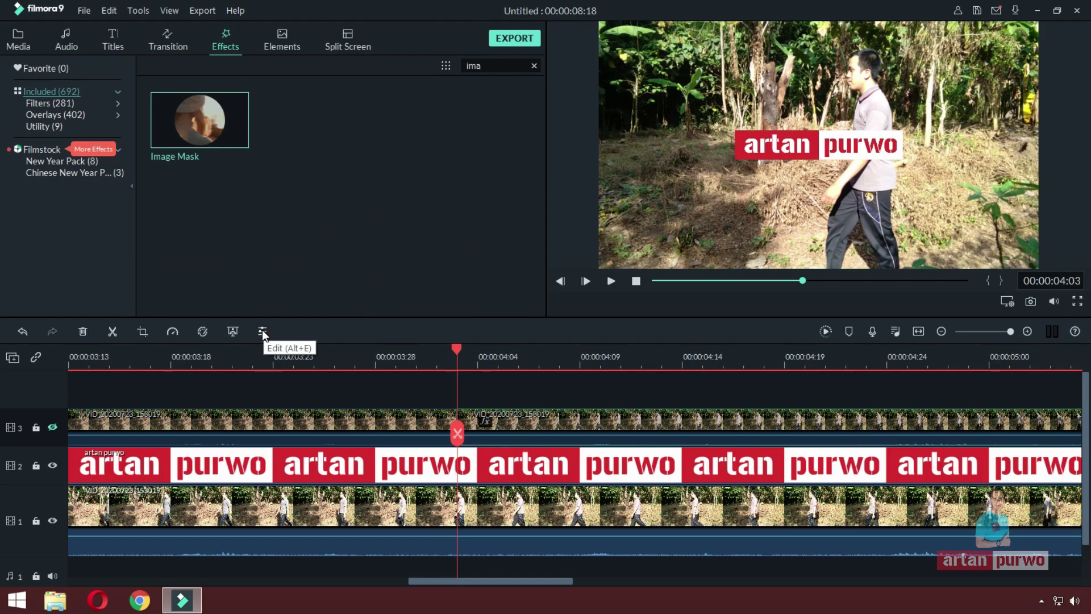
Set the Image Mask of that clip part to the last preset, the rectangle with its left edge masked off
left_click_drag(511, 424, 513, 424)
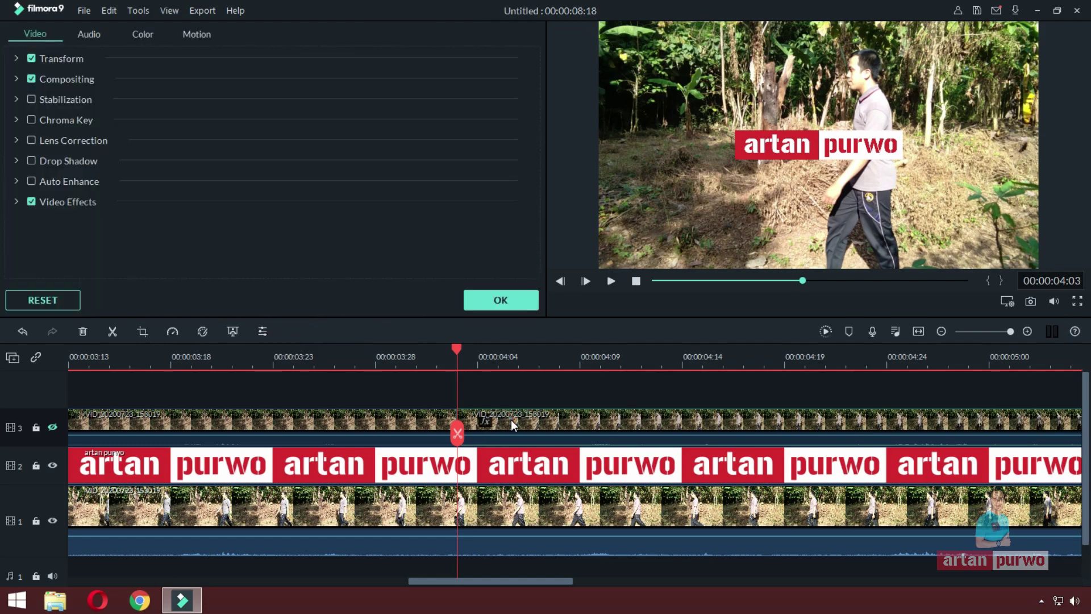
left_click(12, 199)
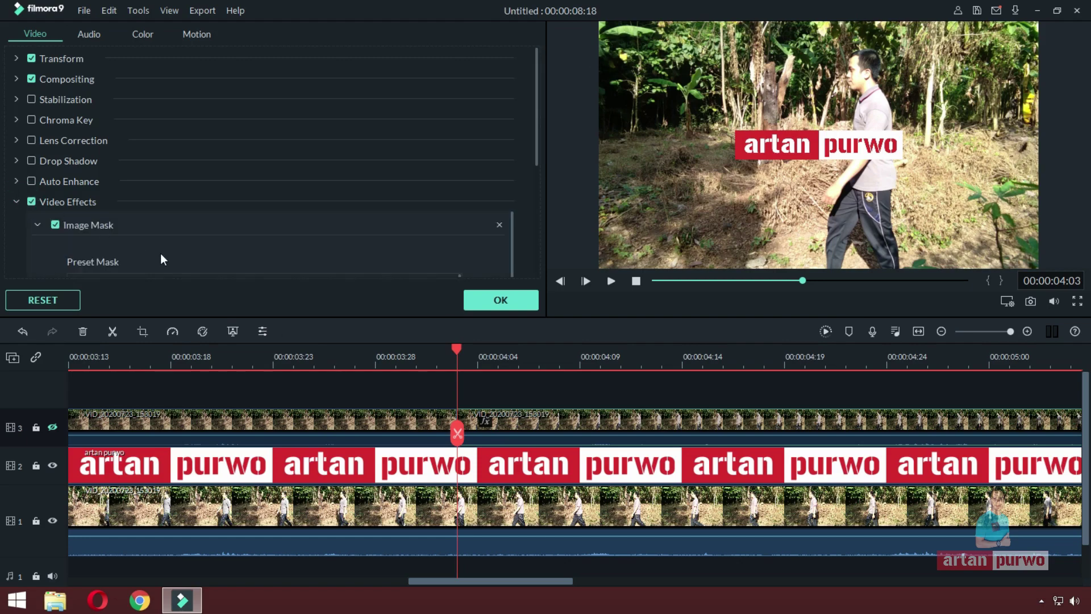
scroll(160, 253, "down", 3)
scroll(352, 254, "up", 3)
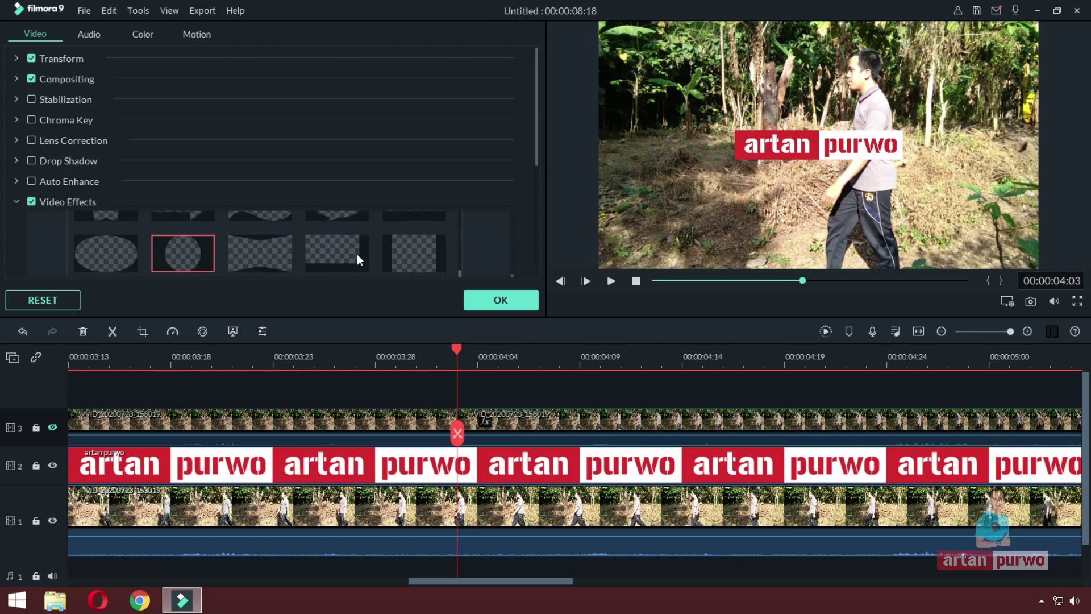
scroll(267, 257, "down", 2)
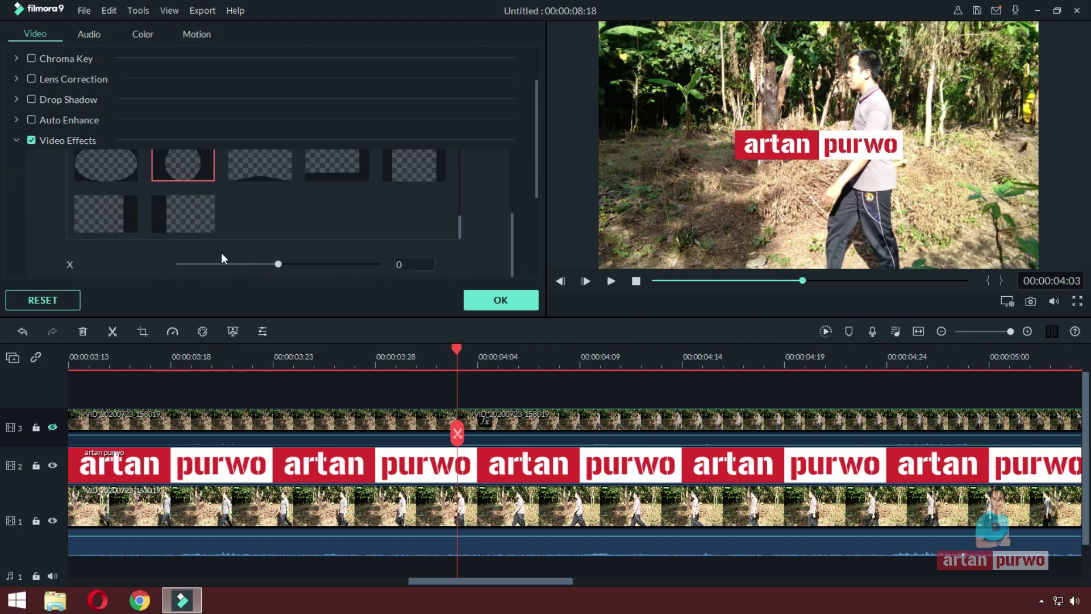
left_click(168, 211)
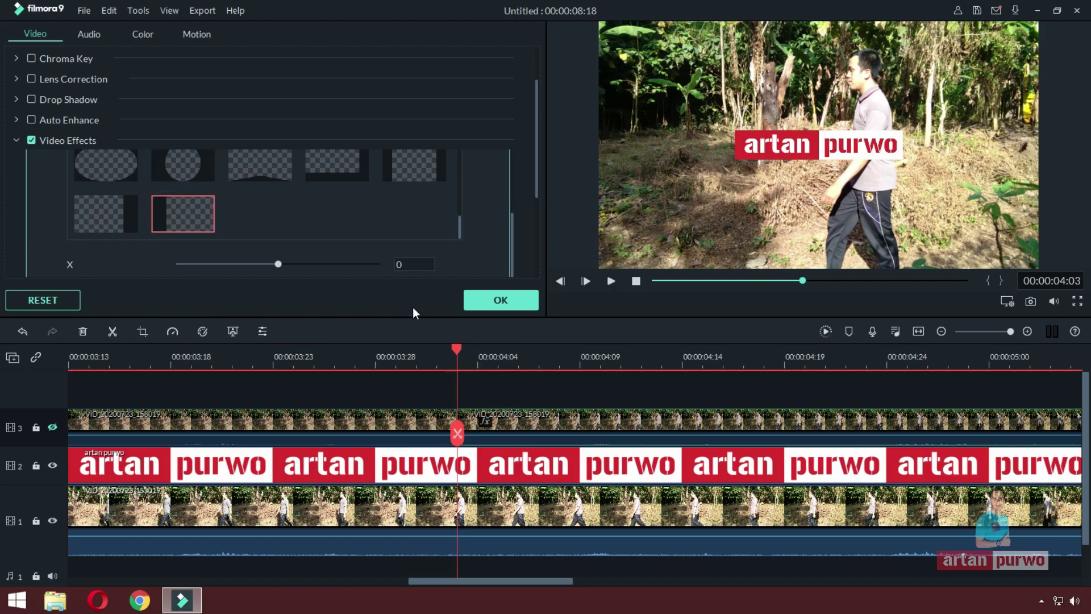
Show video track 3 and set the mask's X position to -213 so its edge meets the man's back
left_click_drag(538, 191, 537, 240)
scroll(276, 135, "down", 1)
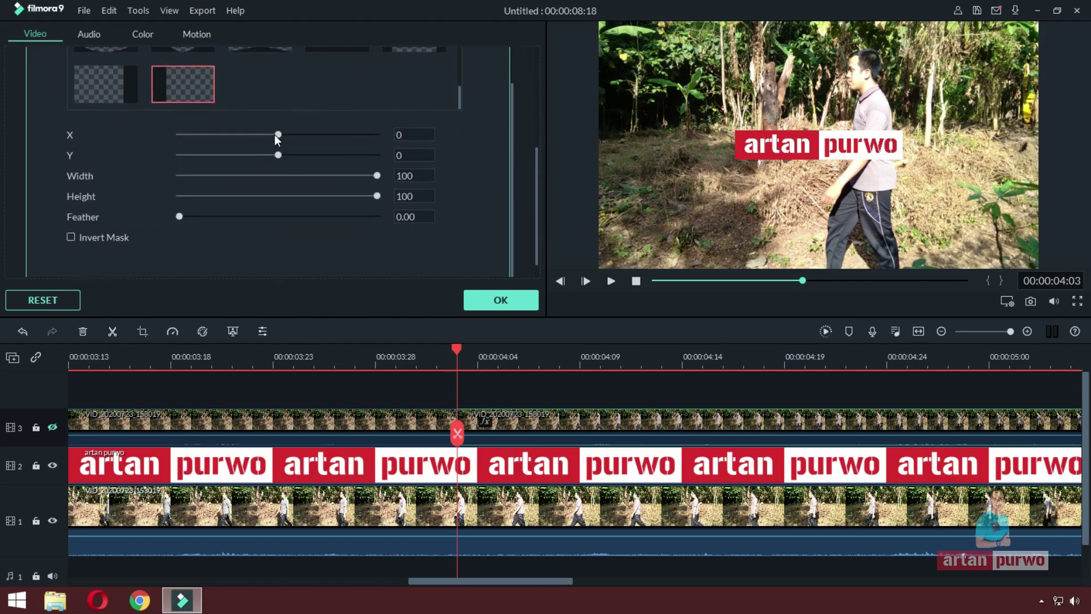
left_click_drag(278, 135, 277, 135)
left_click(52, 428)
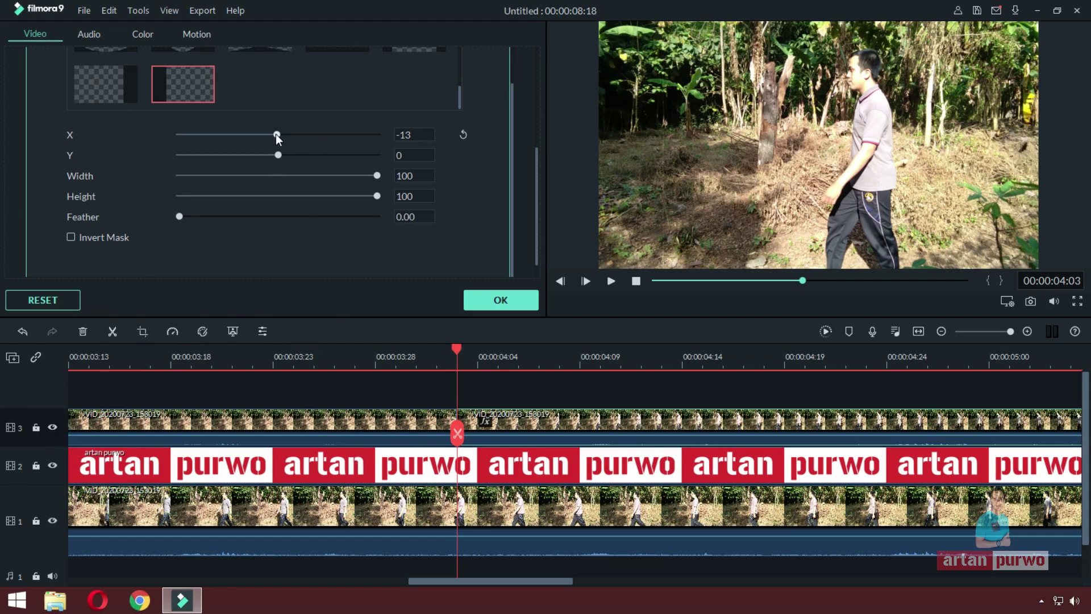
left_click_drag(277, 134, 255, 135)
left_click(426, 134)
left_click(426, 136)
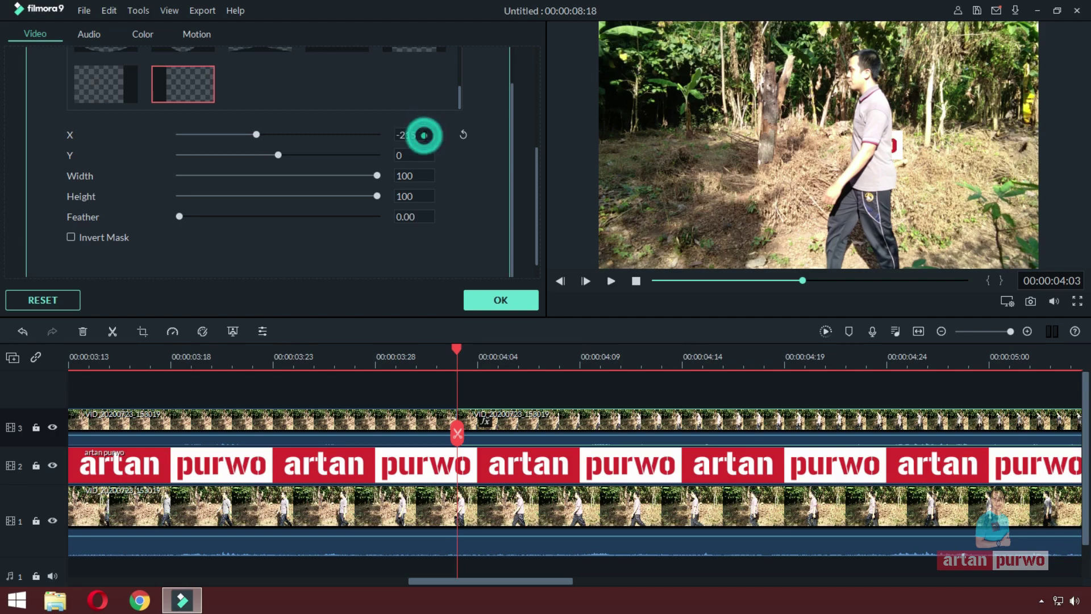
key("Return")
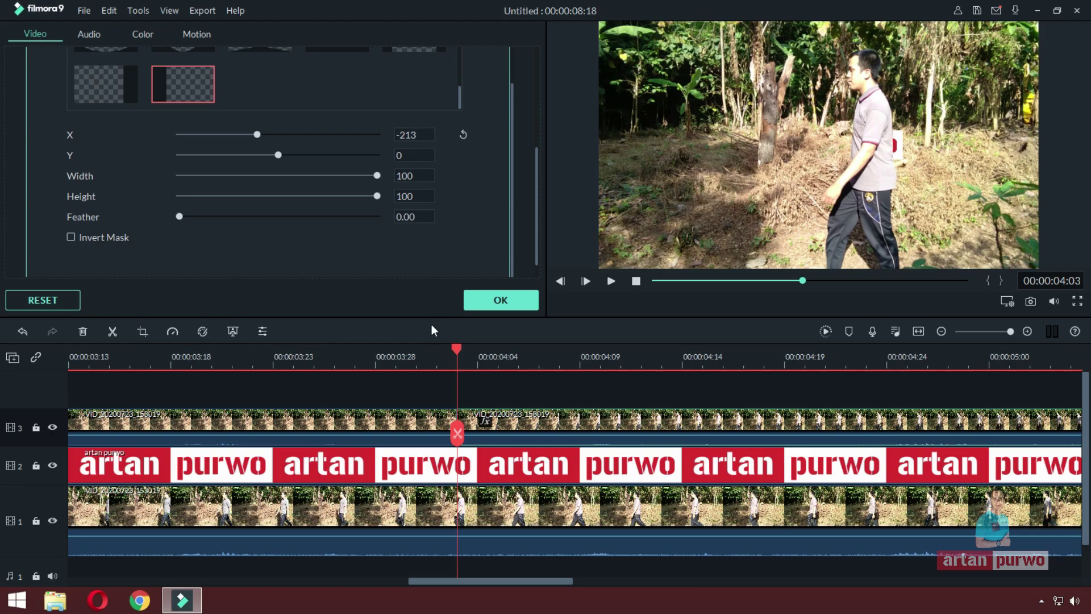
Split the masked clip on video track 3 at every frame from 00:00:04:04 to 00:00:04:23
left_click(525, 426)
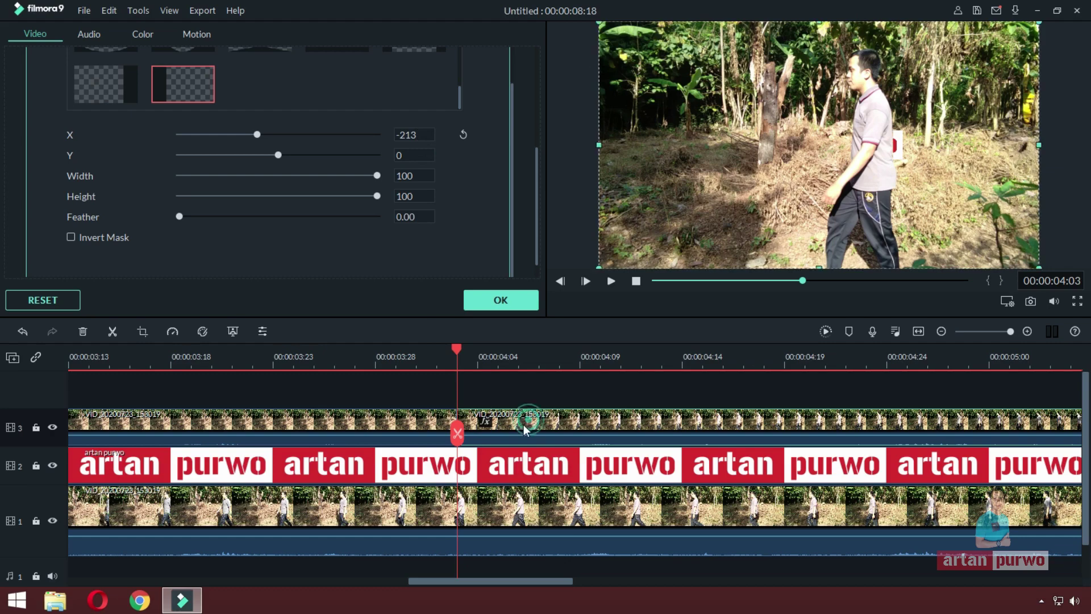
left_click_drag(479, 361, 518, 358)
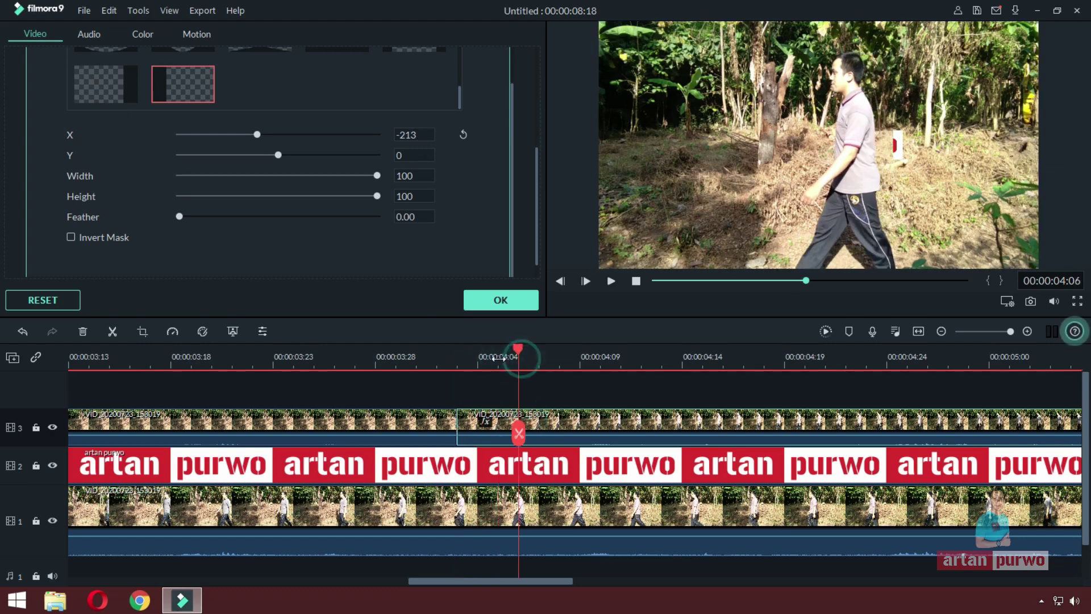
left_click(479, 360)
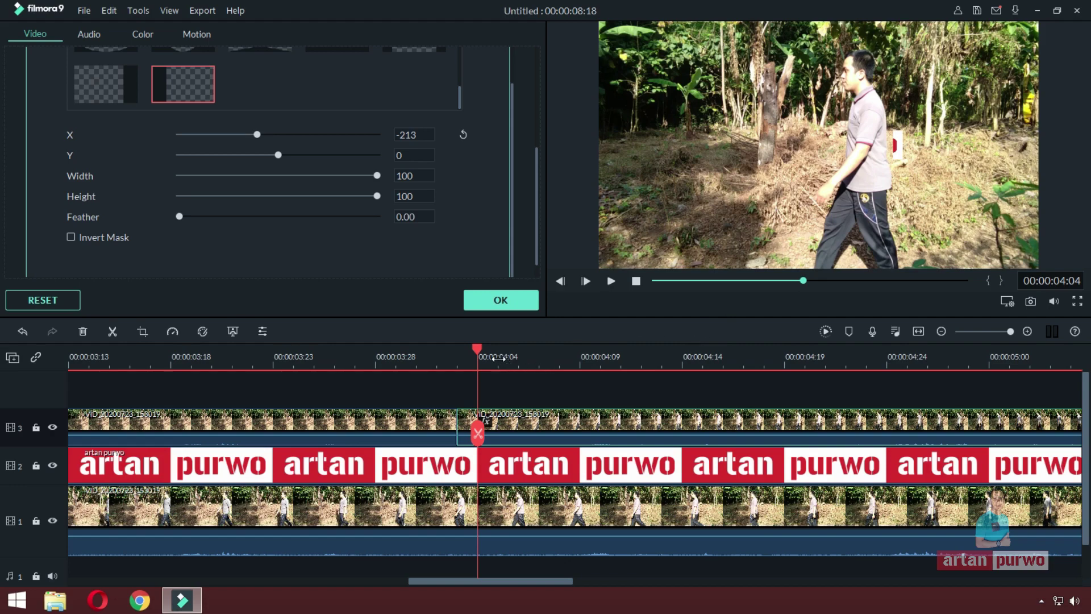
left_click(478, 433)
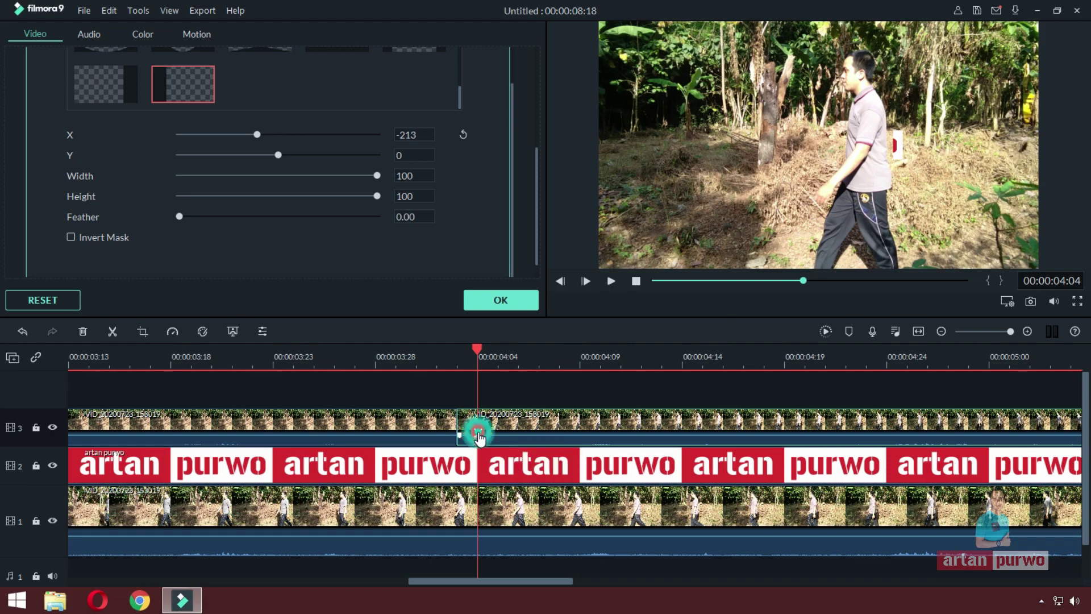
left_click(499, 360)
left_click(499, 433)
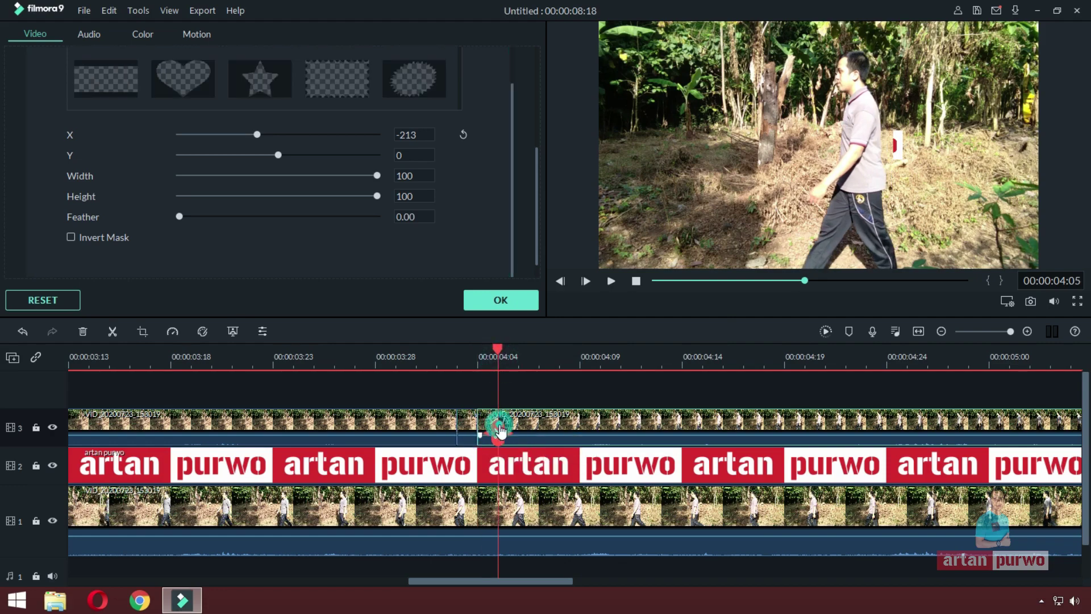
left_click(518, 361)
left_click(518, 433)
left_click(539, 360)
left_click(539, 434)
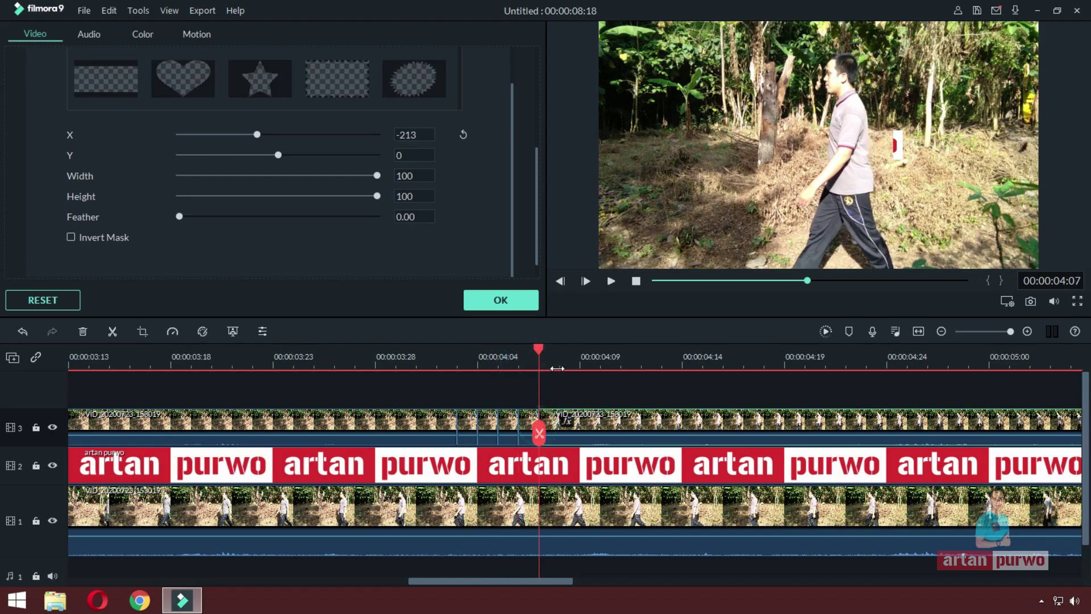
left_click(559, 360)
left_click(559, 434)
left_click(579, 360)
left_click(580, 433)
left_click(600, 361)
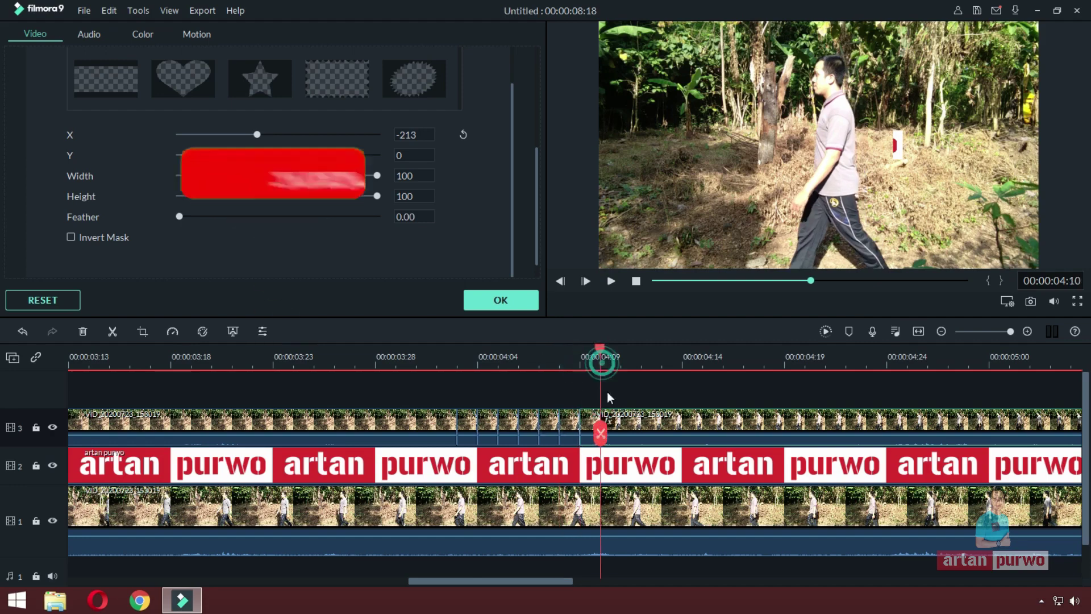
left_click(601, 433)
left_click(620, 360)
left_click(621, 434)
left_click(662, 360)
left_click(662, 434)
left_click(682, 360)
left_click(709, 361)
left_click(703, 433)
left_click(723, 361)
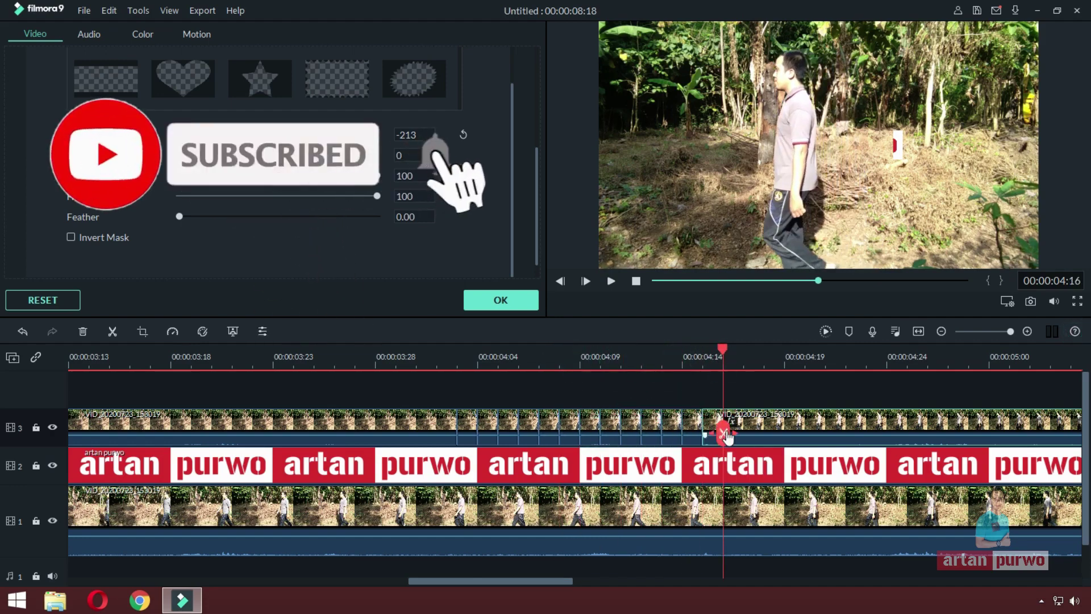
left_click(723, 433)
left_click(743, 360)
left_click(744, 434)
left_click(784, 361)
left_click(804, 360)
left_click(806, 434)
left_click(825, 360)
left_click(826, 434)
left_click(846, 360)
left_click(846, 433)
left_click(866, 361)
left_click(866, 434)
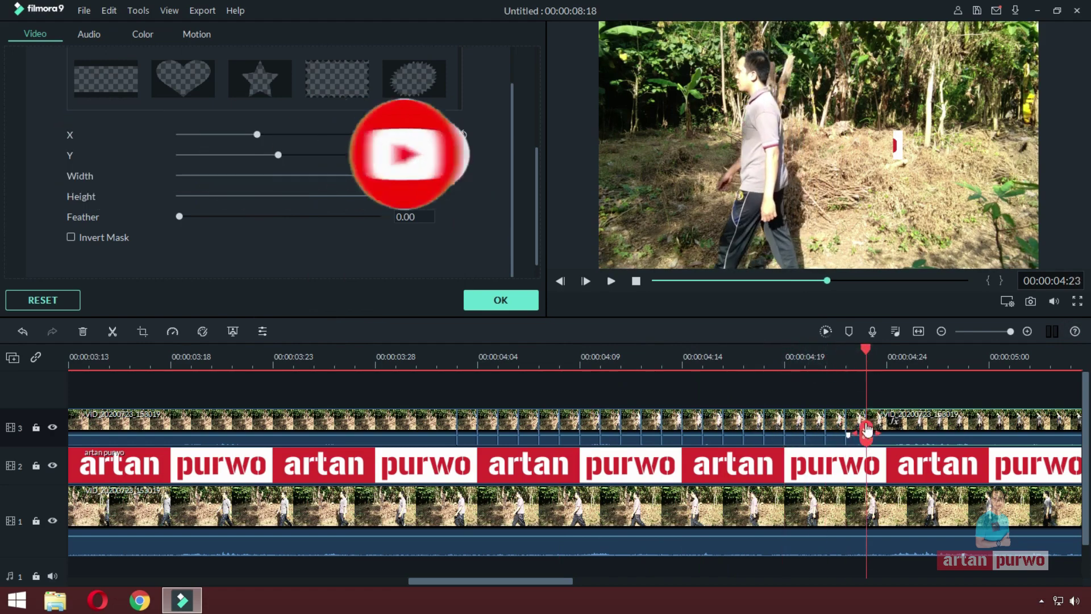
Hide video track 3 and continue splitting its clip at every frame from 00:00:04:24 until the man clears the logo at 00:00:05:03
left_click(53, 427)
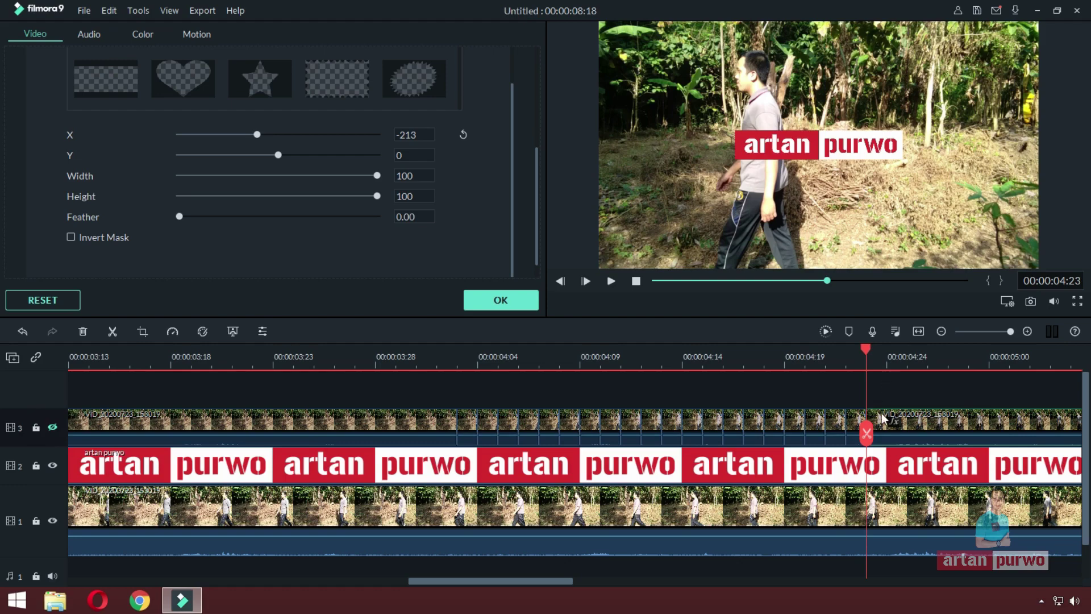
key("Right")
key("Right")
key("Right")
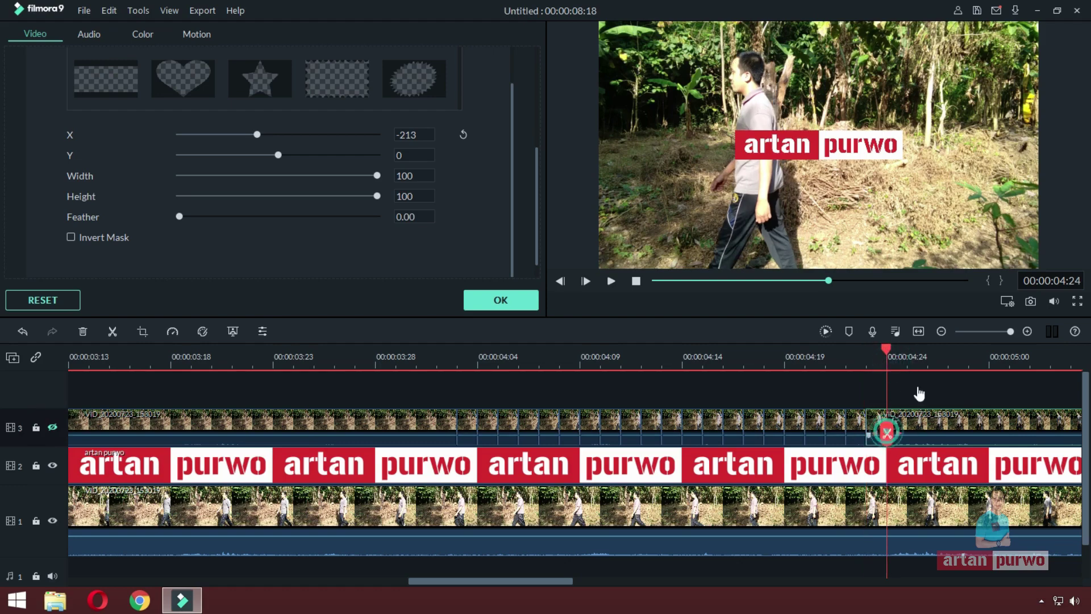
key("Right")
key("Right")
key("Right")
key("Right")
key("Right")
key("Right")
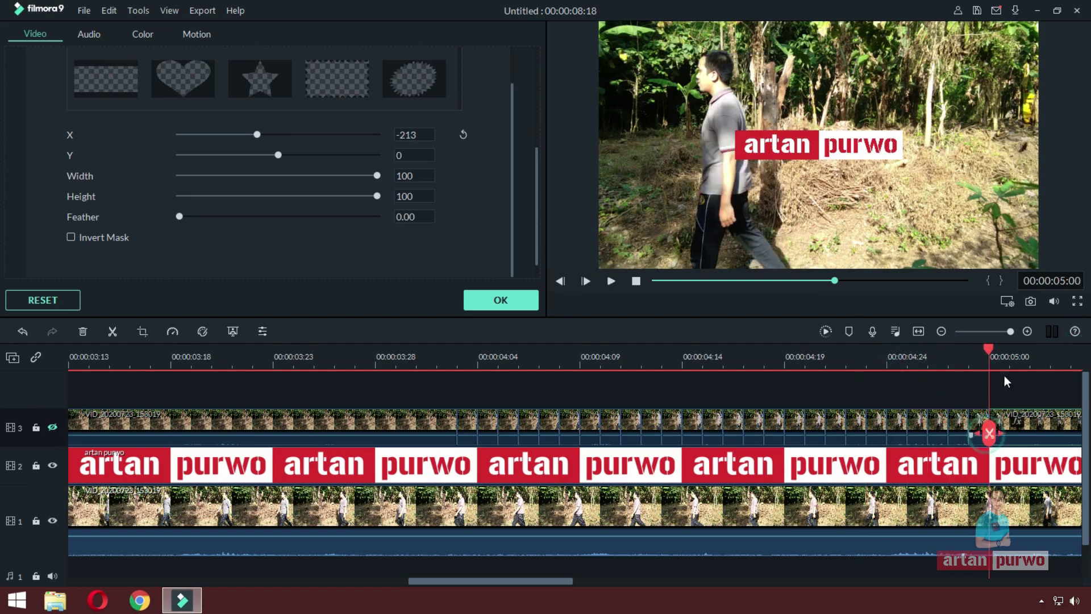
key("Right")
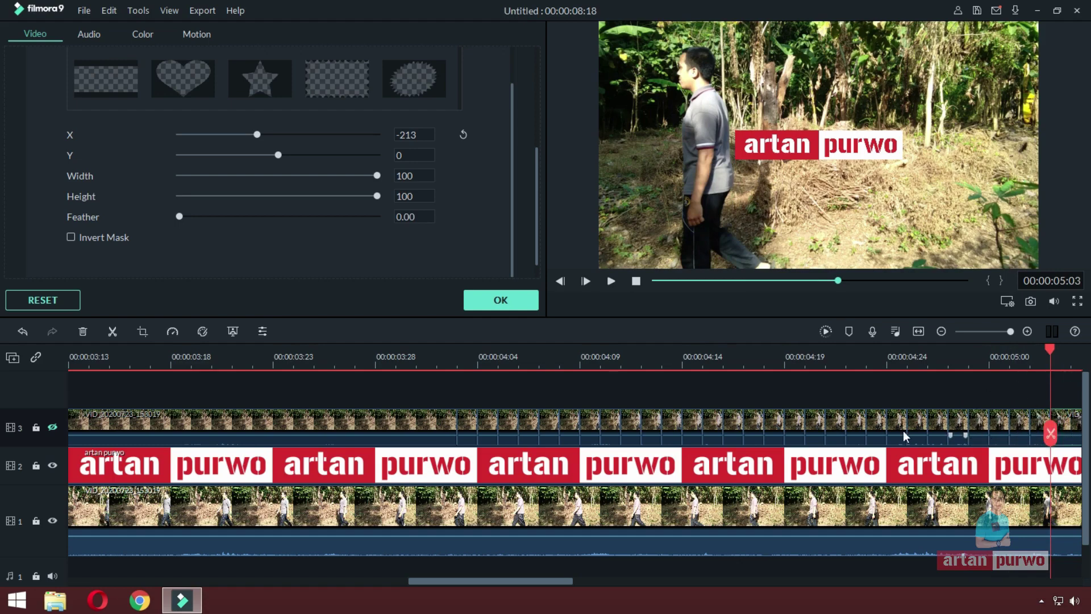
Delete the remaining part of the clip on video track 3 after 00:00:05:03
right_click(1068, 420)
left_click(945, 85)
scroll(753, 360, "down", 3)
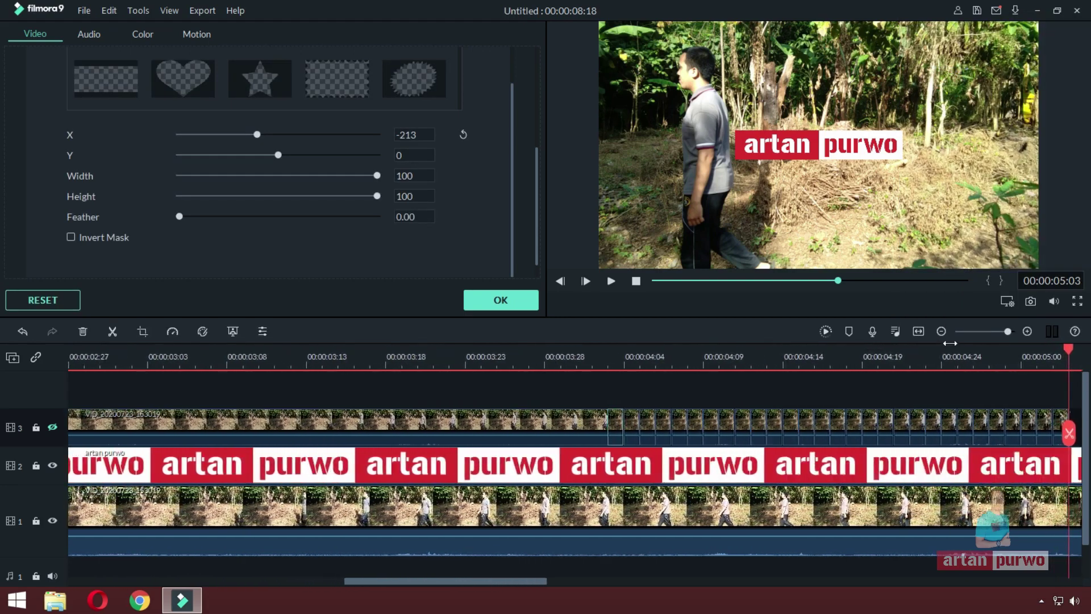
scroll(950, 343, "up", 2)
Show video track 3 and set the Image Mask X position of its one-frame piece at 00:00:04:04 to -227
left_click(378, 358)
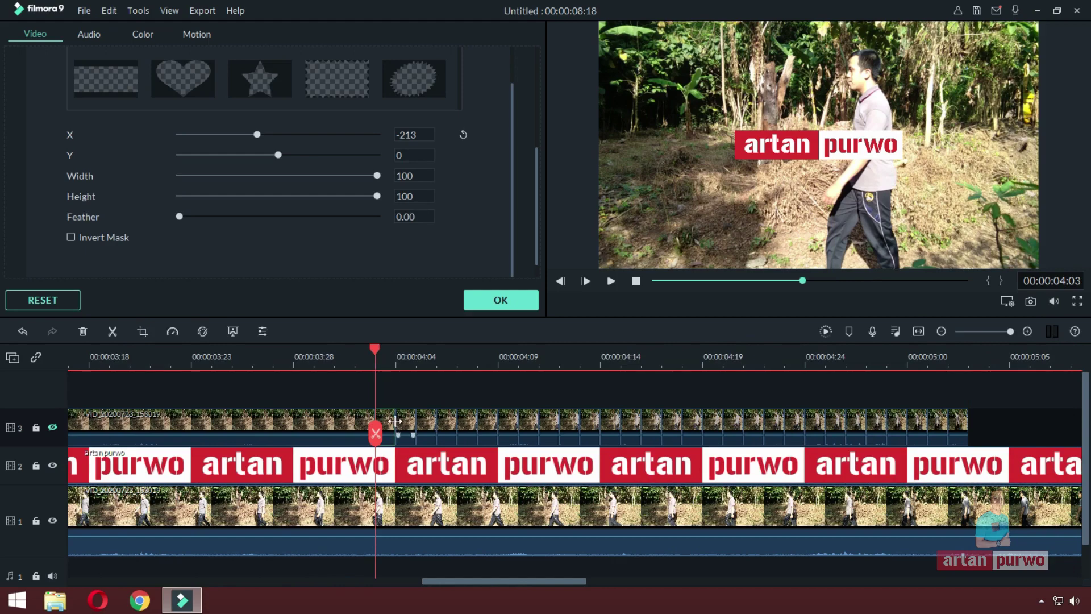
left_click(52, 428)
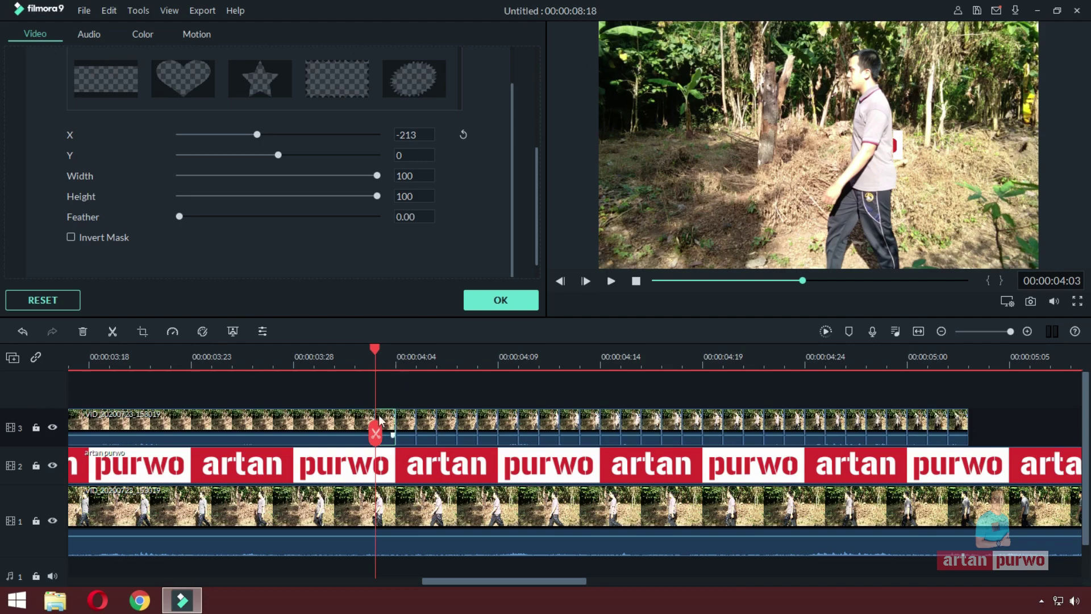
left_click(398, 358)
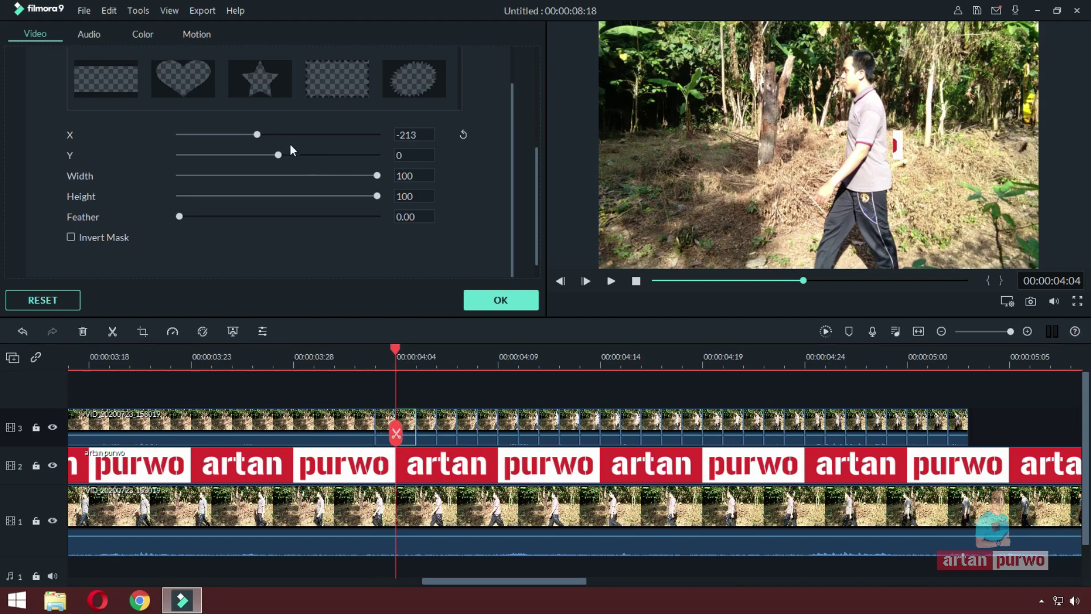
left_click_drag(261, 135, 257, 136)
scroll(414, 134, "up", 2)
left_click(427, 214)
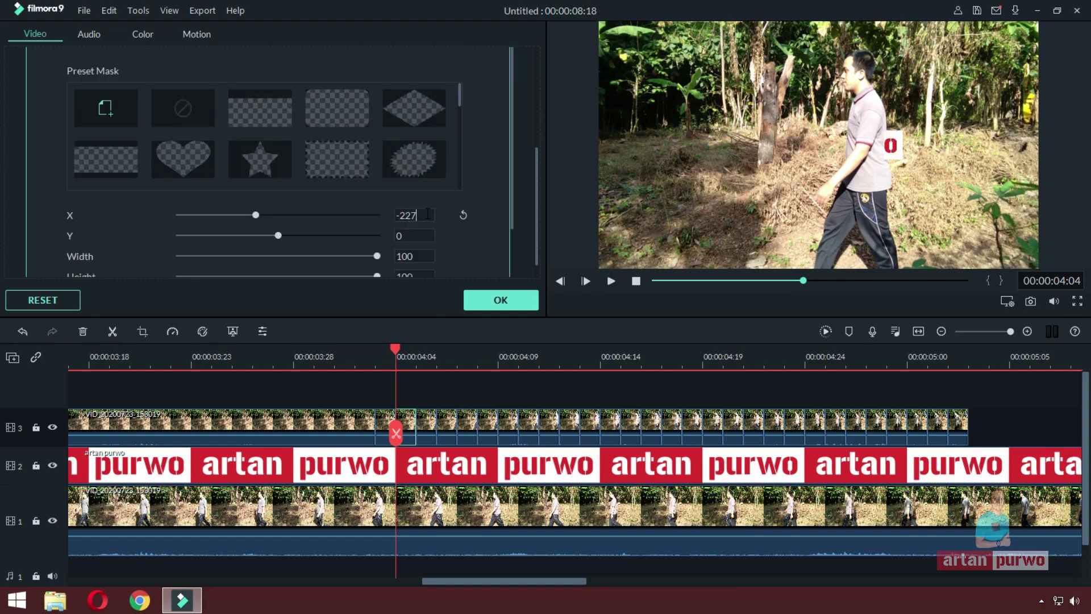
Set the Image Mask X position of the one-frame piece at 00:00:04:05 on video track 3 to -232
left_click(429, 421)
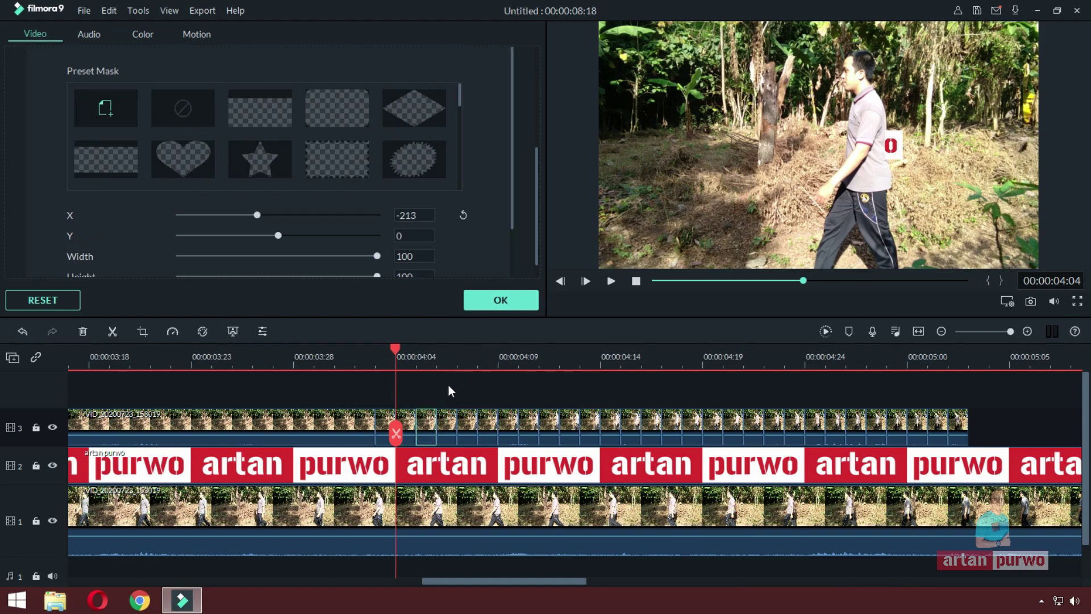
left_click(417, 357)
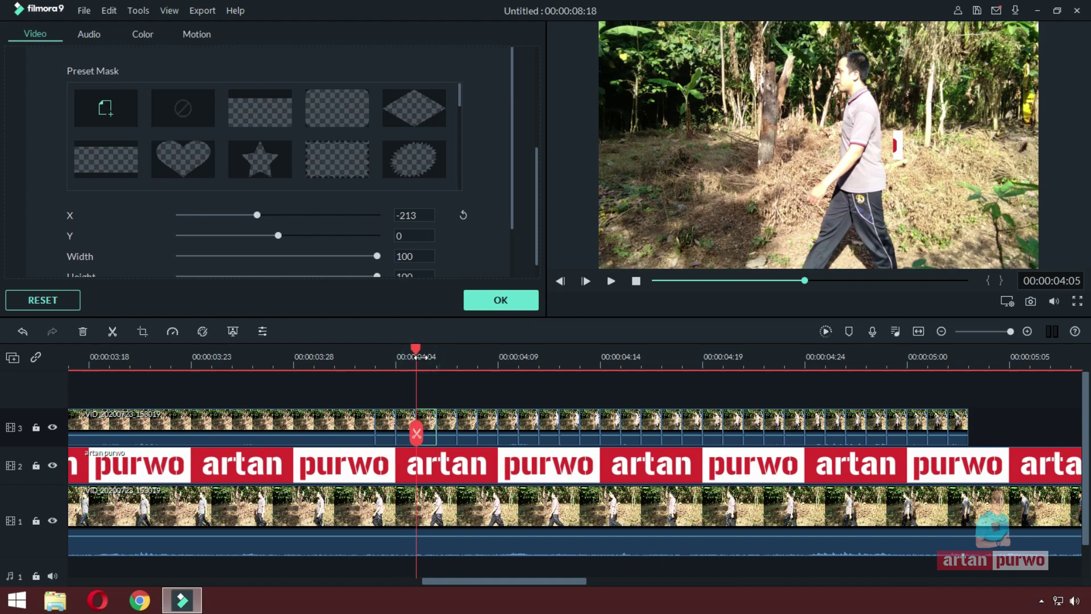
left_click_drag(258, 213, 256, 214)
left_click(429, 215)
key("BackSpace")
type("2")
key("Return")
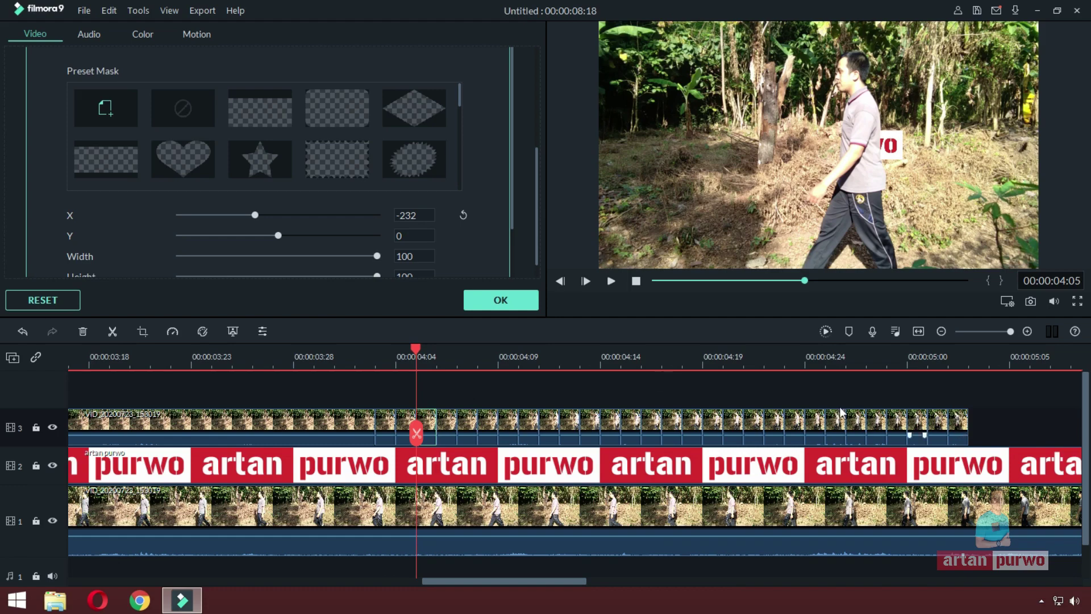
Shift the Image Mask X position of each remaining one-frame piece after 00:00:04:05 to follow the man's back, ending at -468 on the last piece
left_click(254, 214)
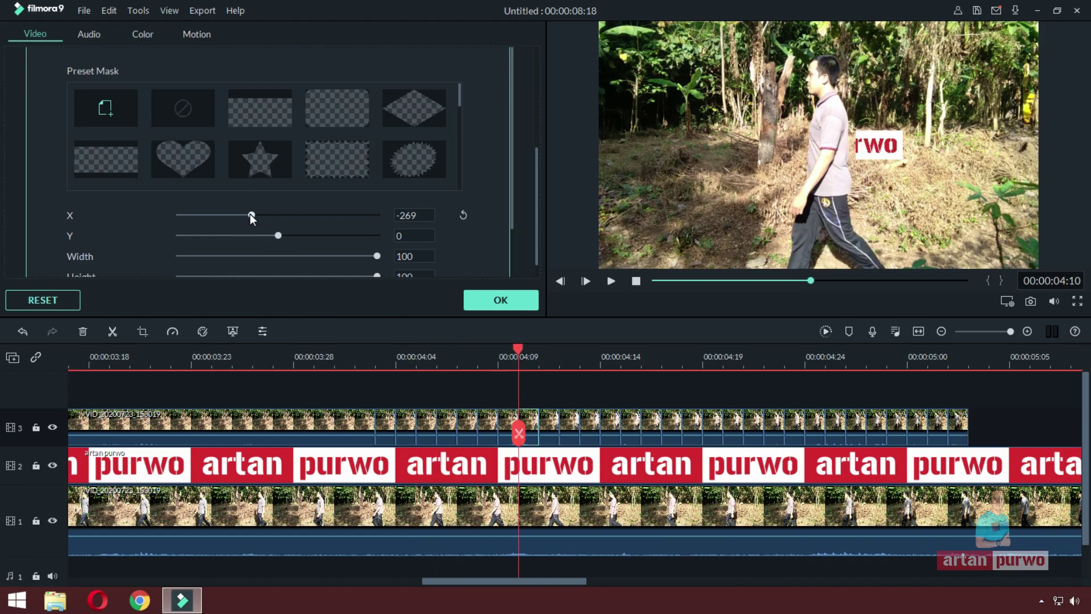
left_click_drag(250, 214, 257, 215)
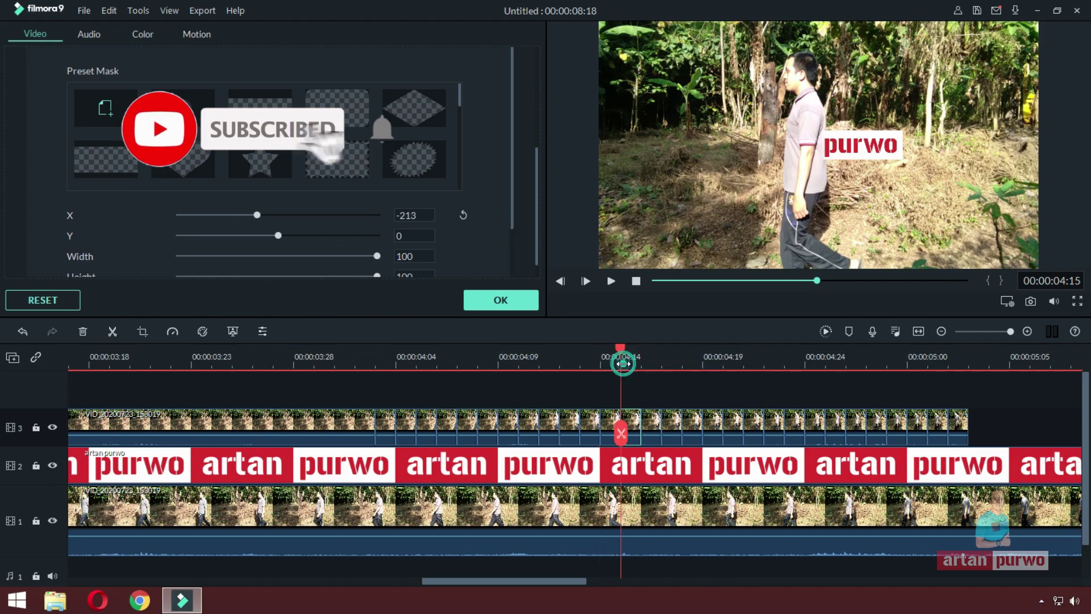
left_click_drag(255, 215, 244, 215)
left_click(257, 215)
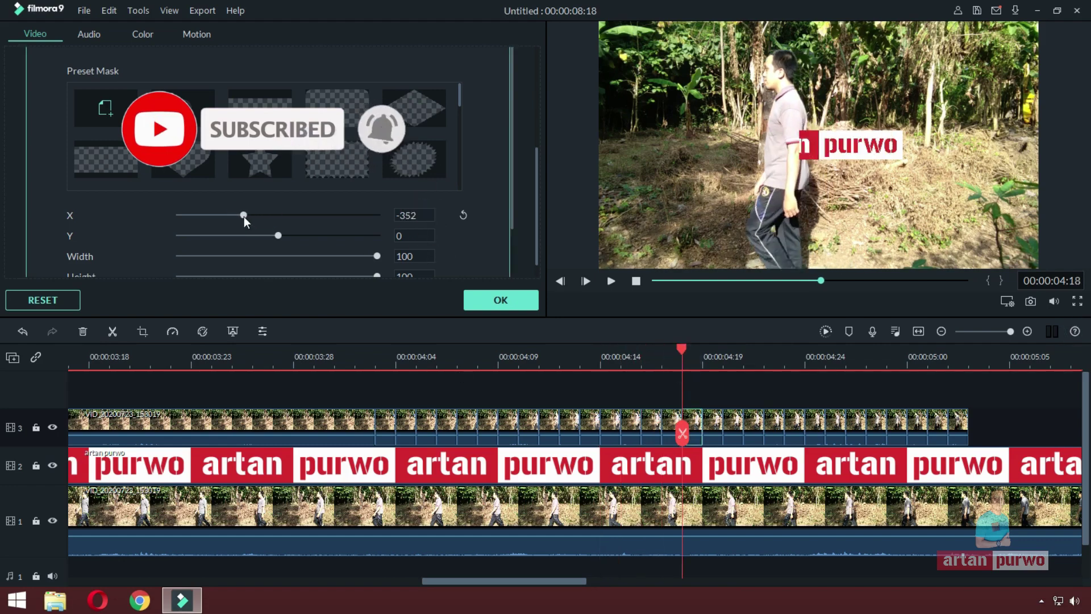
left_click(242, 215)
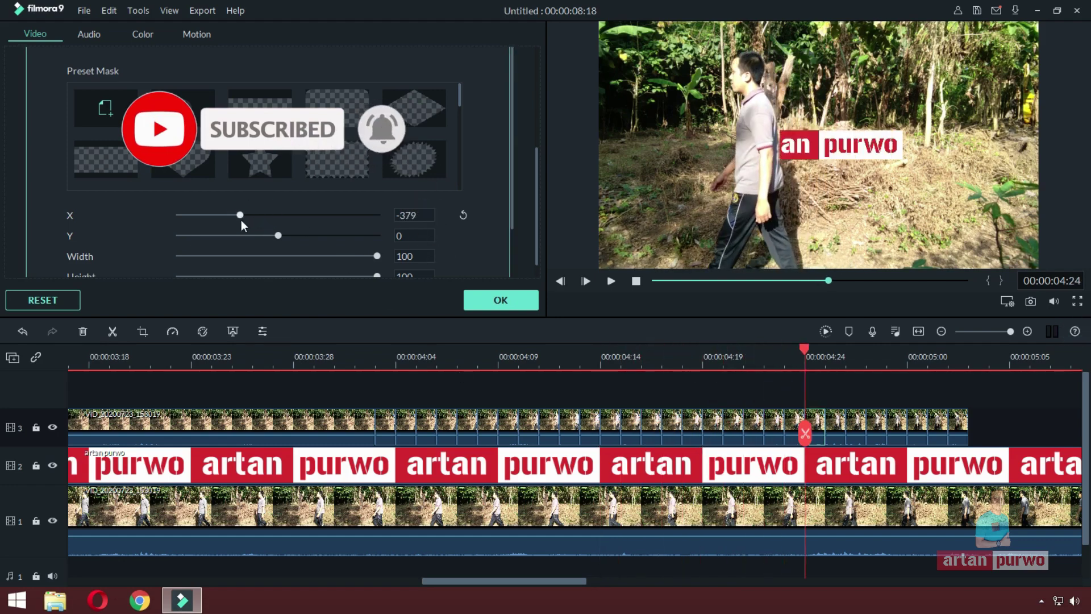
left_click_drag(241, 217, 231, 216)
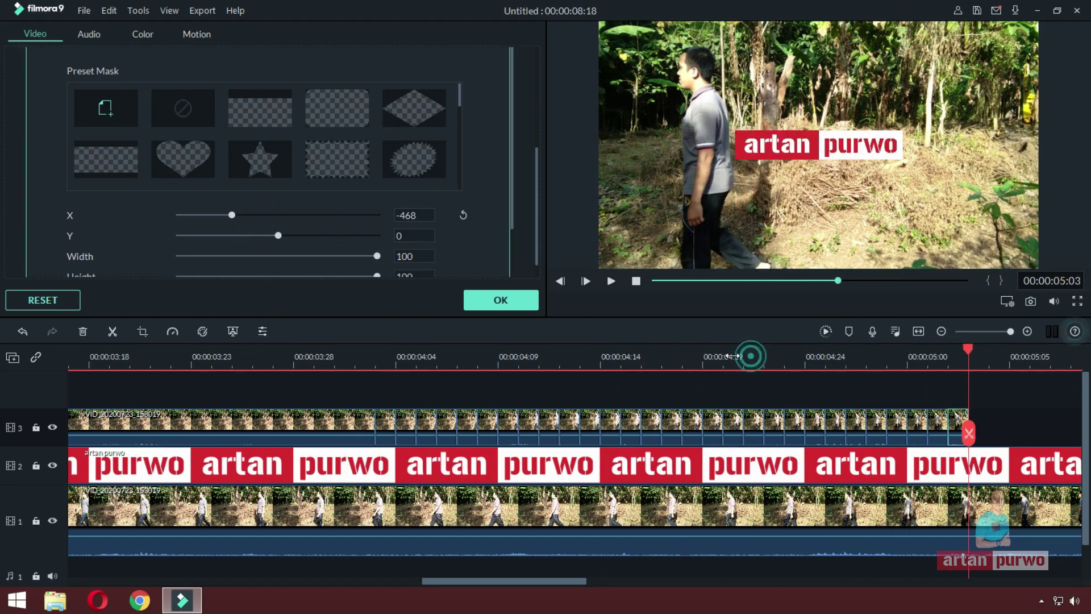
Play back the logo reveal from 00:00:03:26 until the man has left the frame to check the masking
scroll(738, 367, "down", 5)
left_click(669, 357)
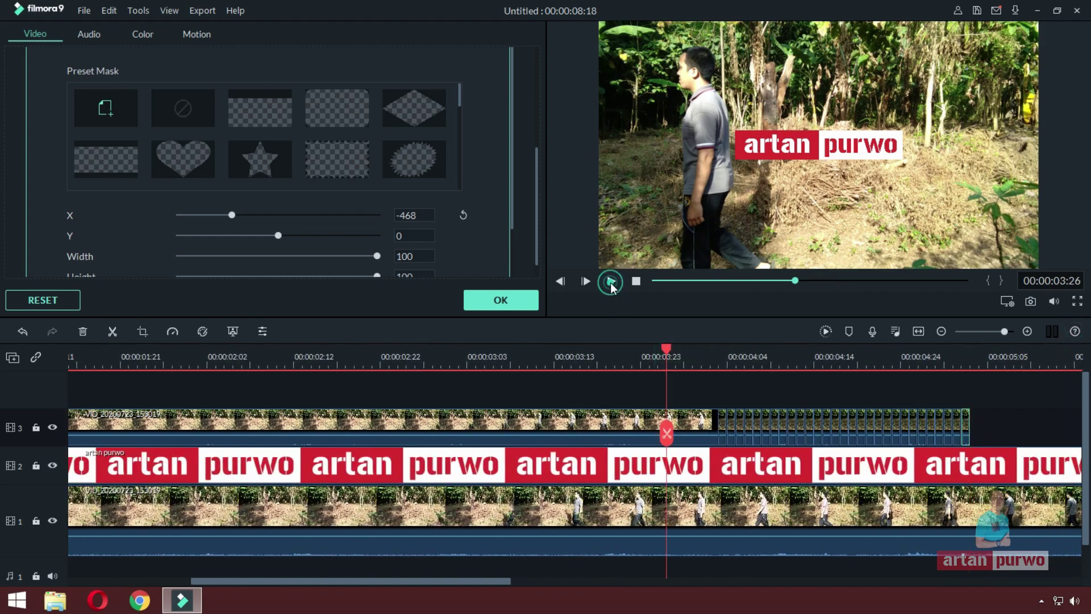
left_click(611, 281)
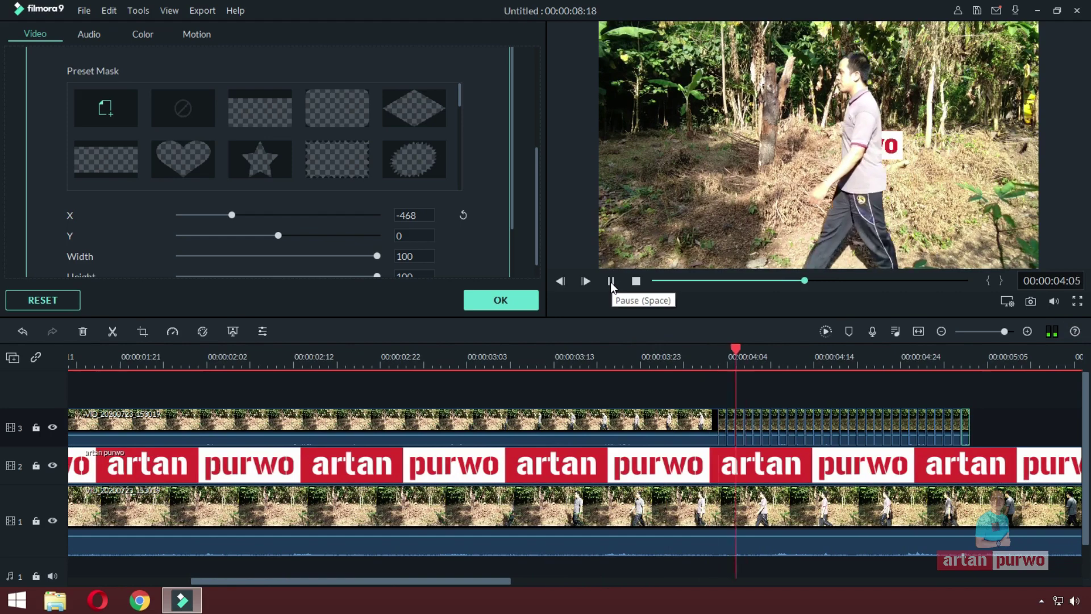
key("ctrl+minus")
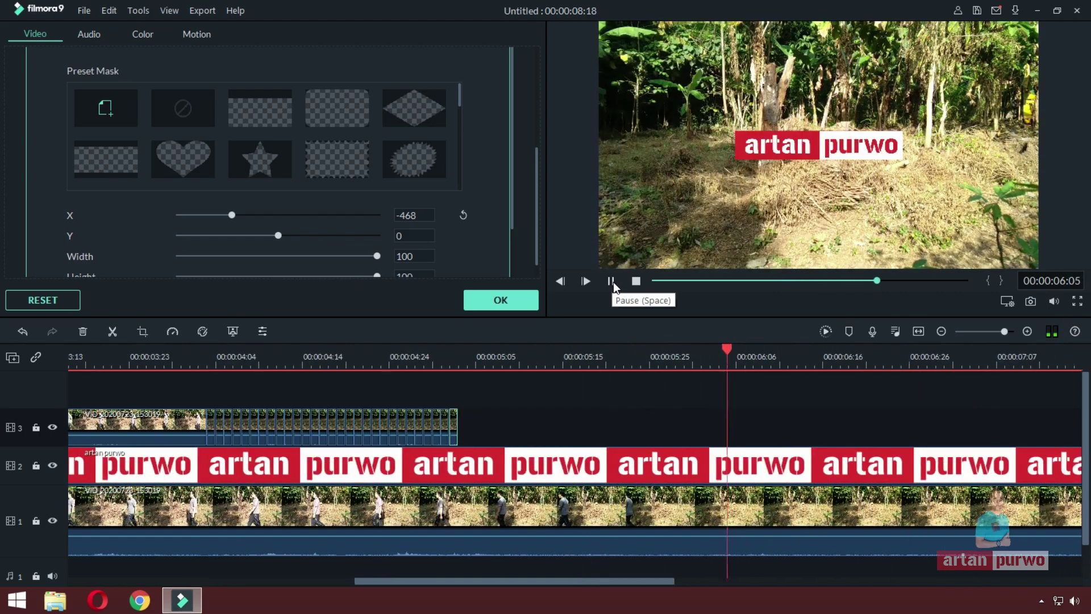
left_click(613, 282)
Split the logo clip on video track 2 at 00:00:06:11, after the man has left the frame
key("ctrl+equal")
left_click(777, 361)
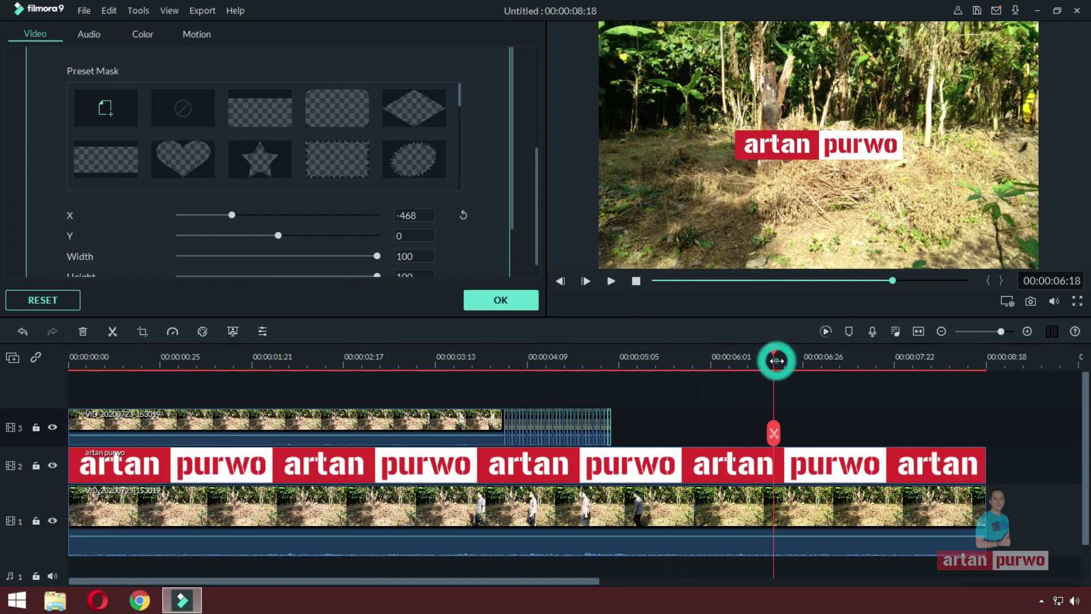
left_click(800, 463)
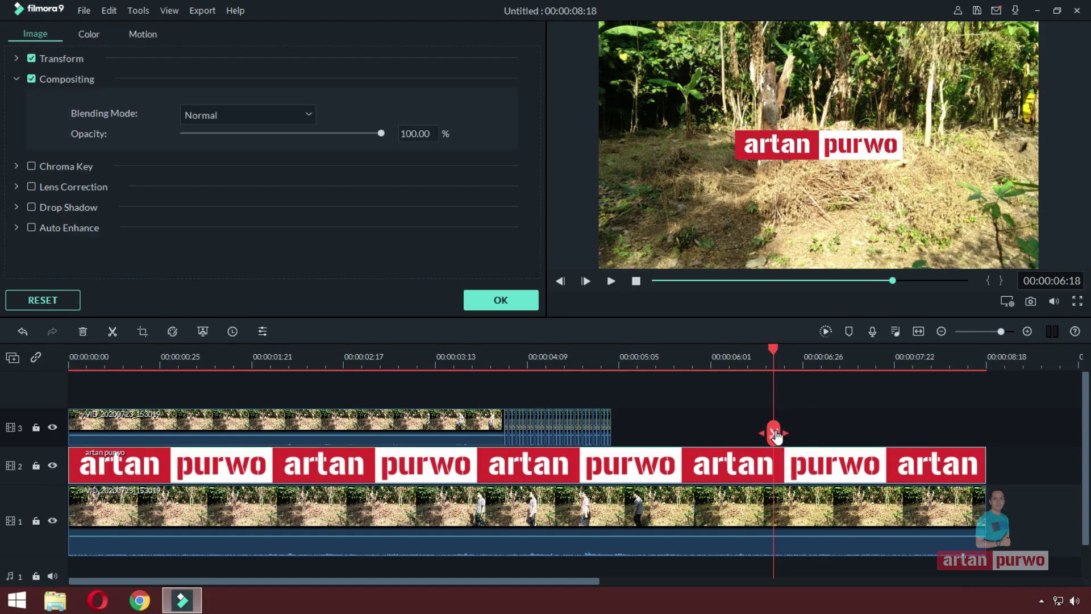
left_click(731, 366)
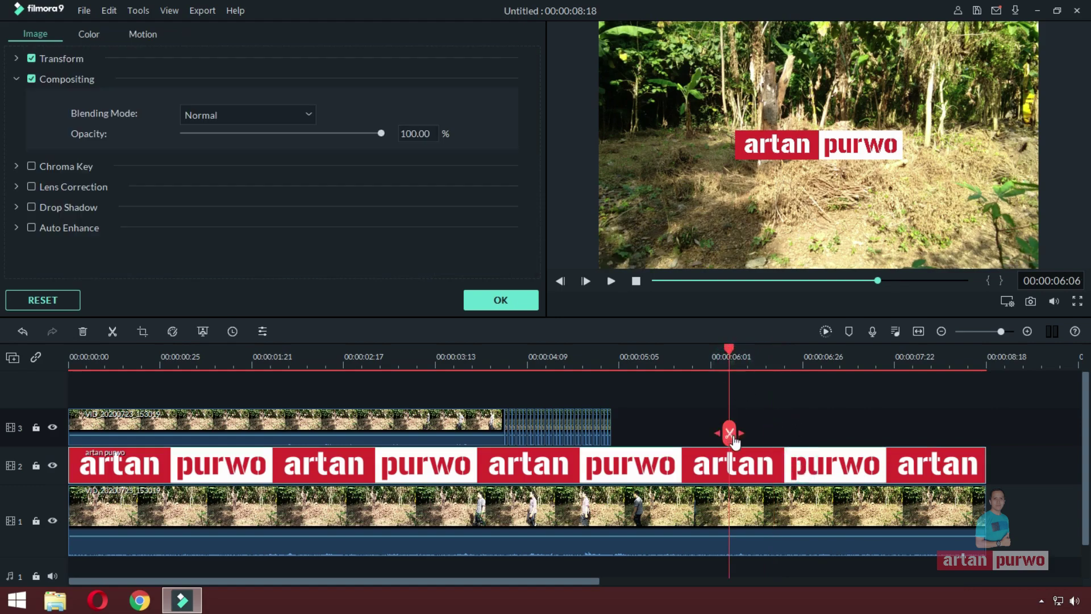
left_click(746, 365)
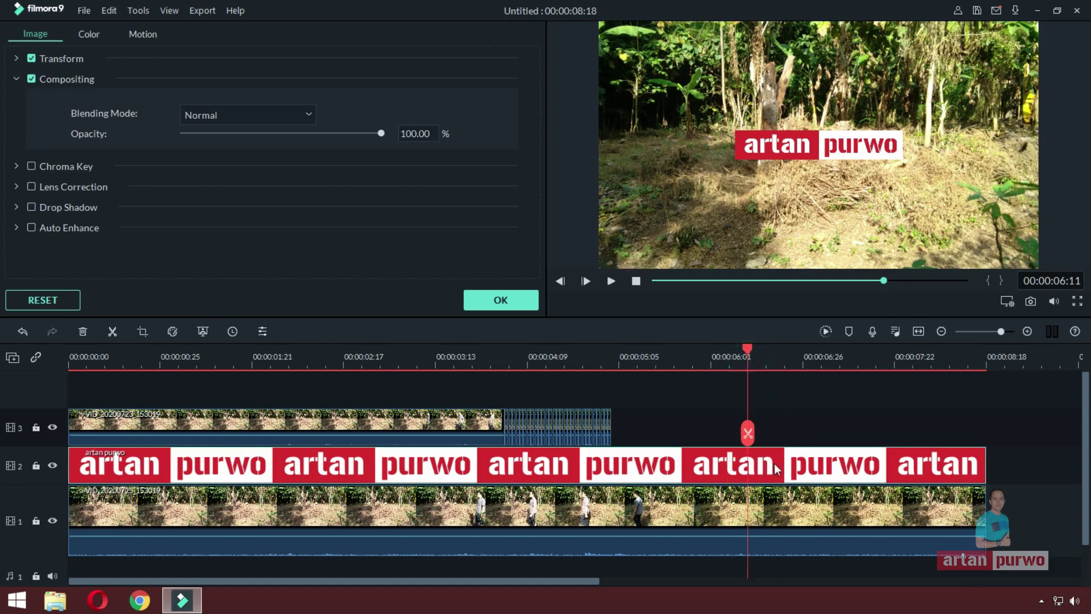
left_click(747, 433)
Search the effects for "chro" and apply Chromatic Aberration to the second part of the logo clip, after 00:00:06:11
left_click(785, 463)
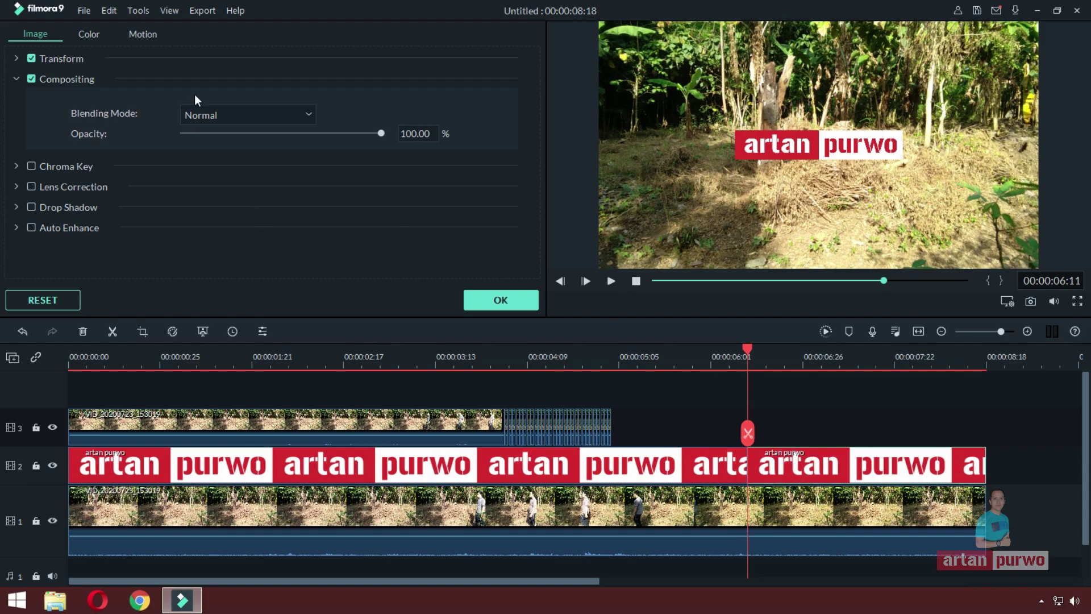
left_click(500, 299)
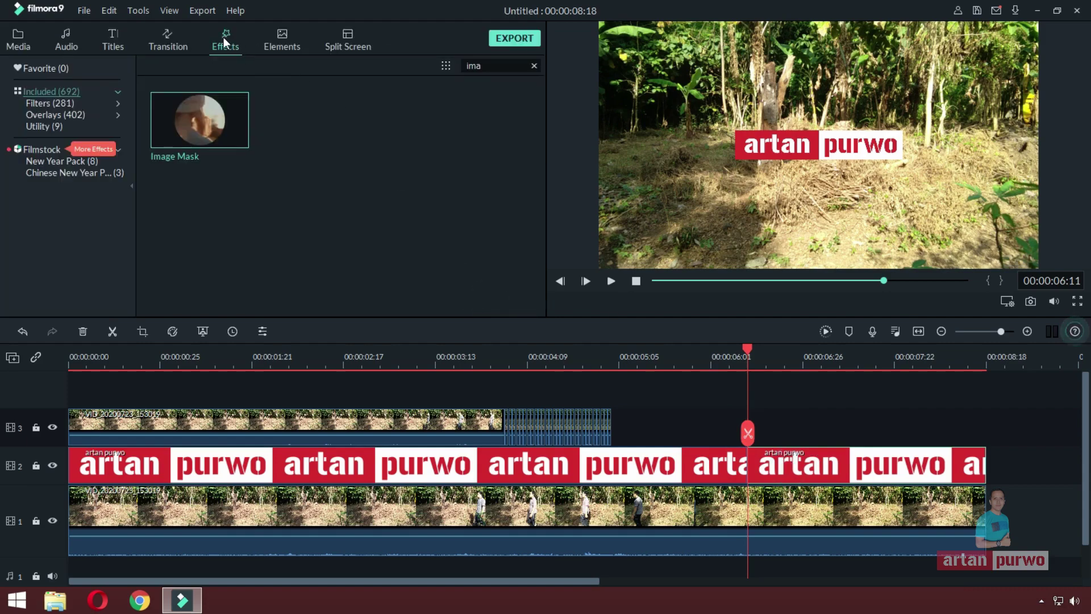
double_click(480, 66)
type("chro")
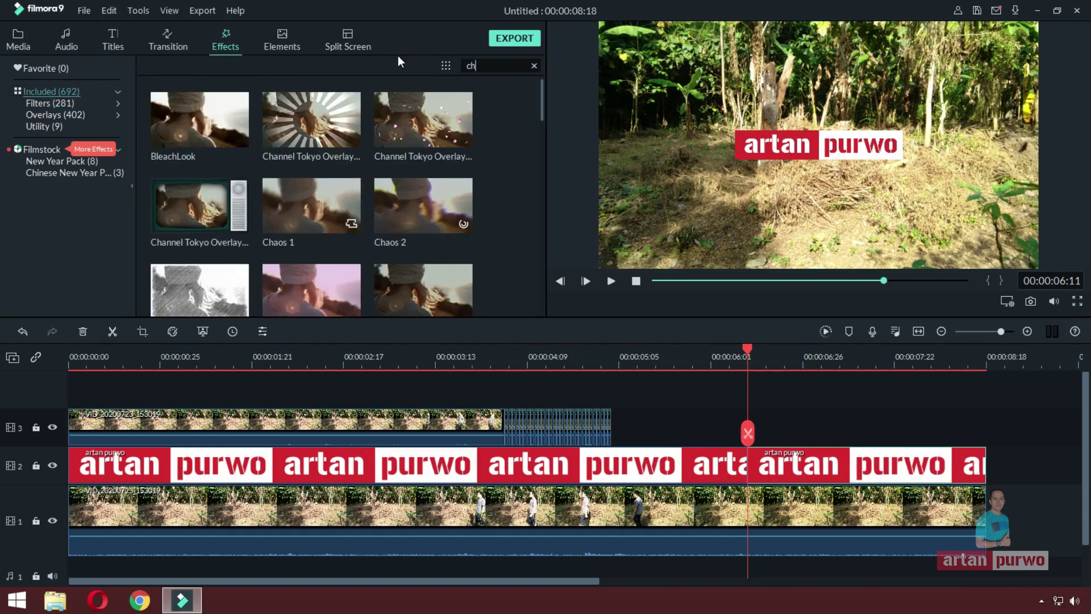
left_click(224, 122)
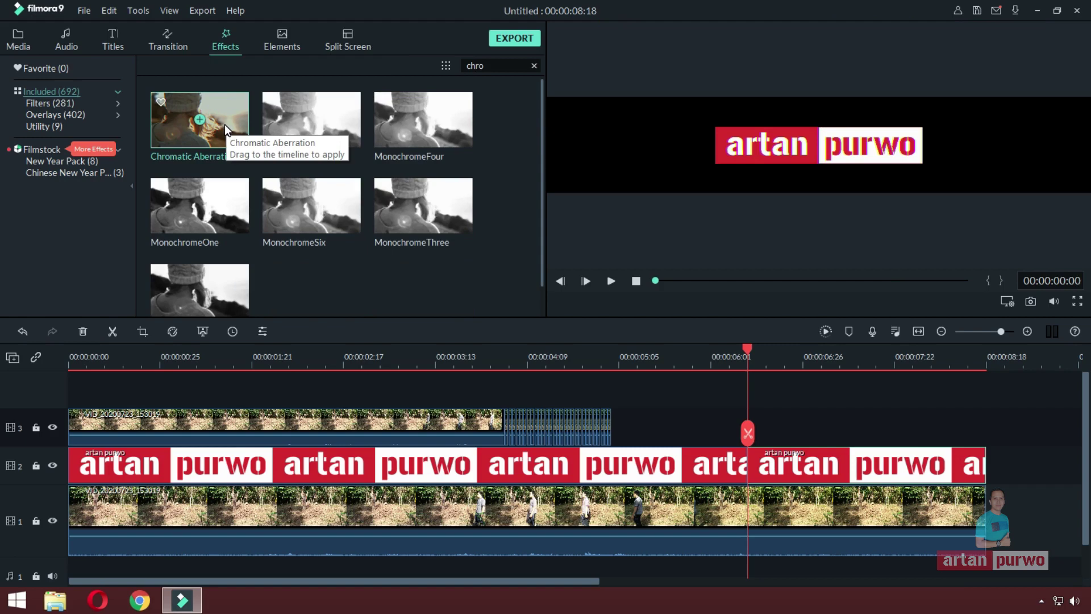
left_click_drag(224, 116, 774, 462)
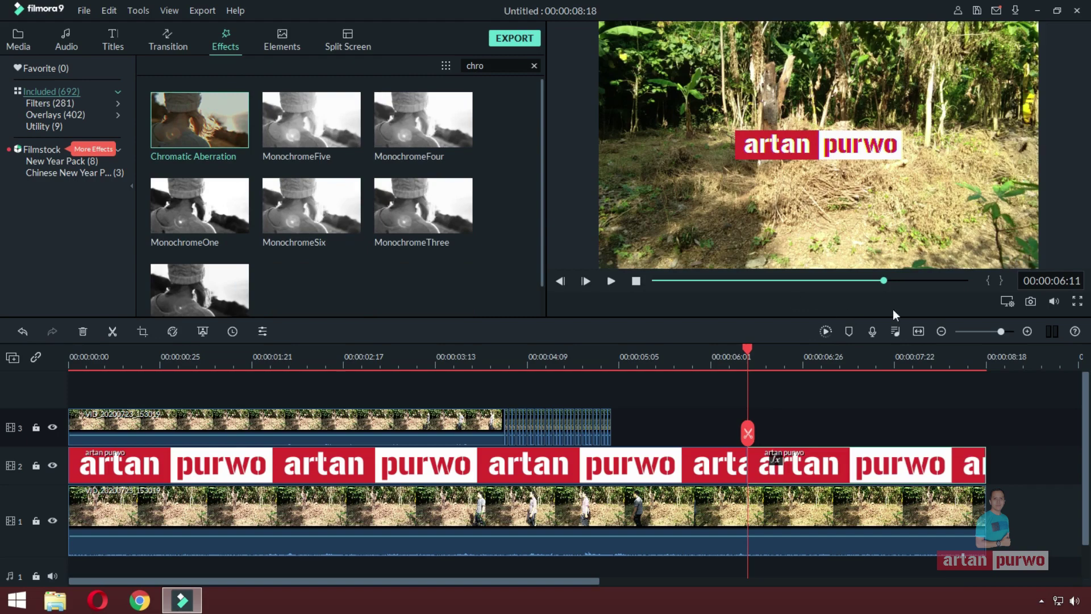